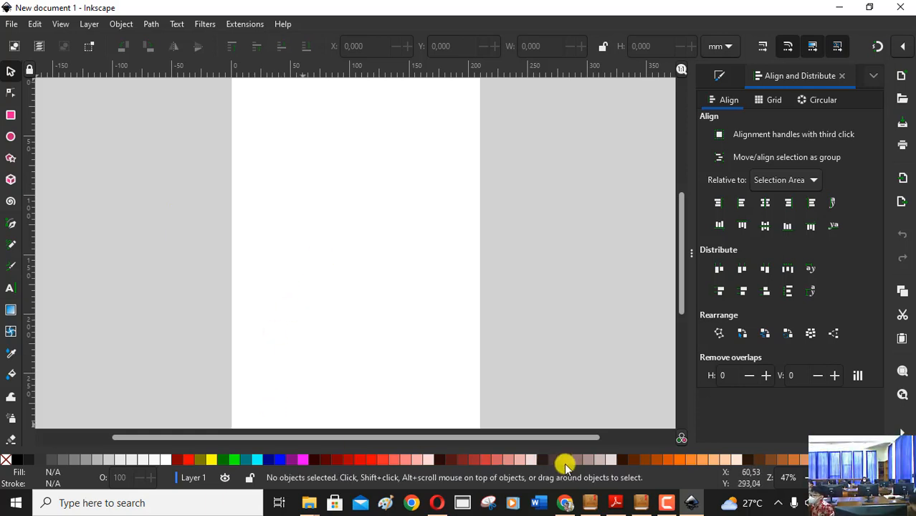
{"action": "left_click", "coordinate": [668, 504]}
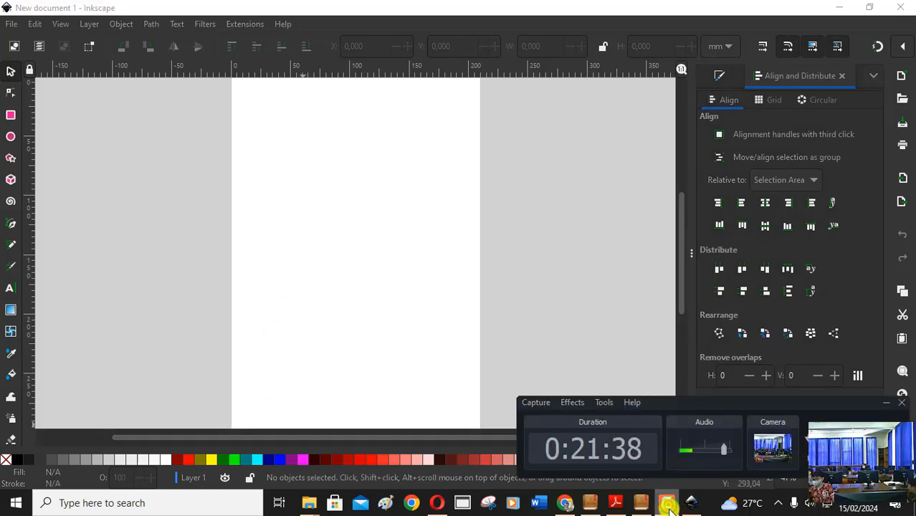
{"action": "left_click", "coordinate": [667, 504]}
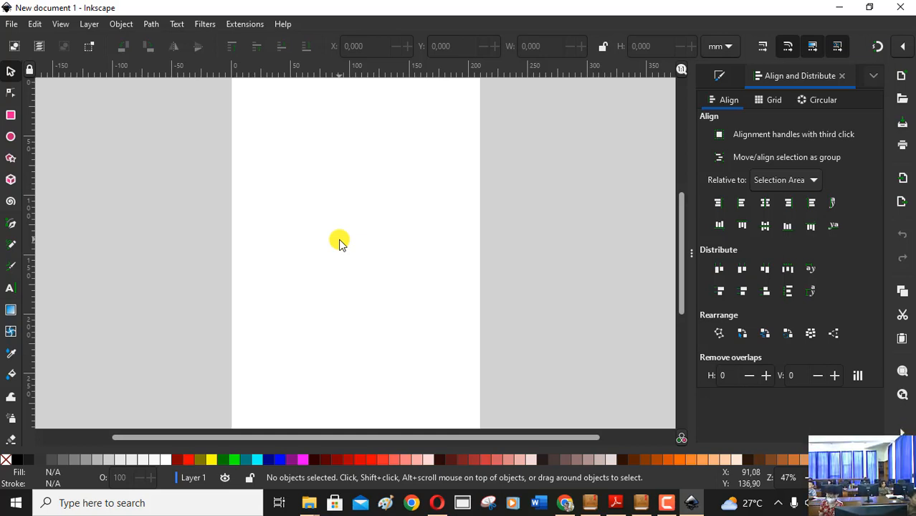
Switch to the Informatika Kelas 4 flipbook and view the full spread on making an internet safety poster.
{"action": "left_click", "coordinate": [643, 503]}
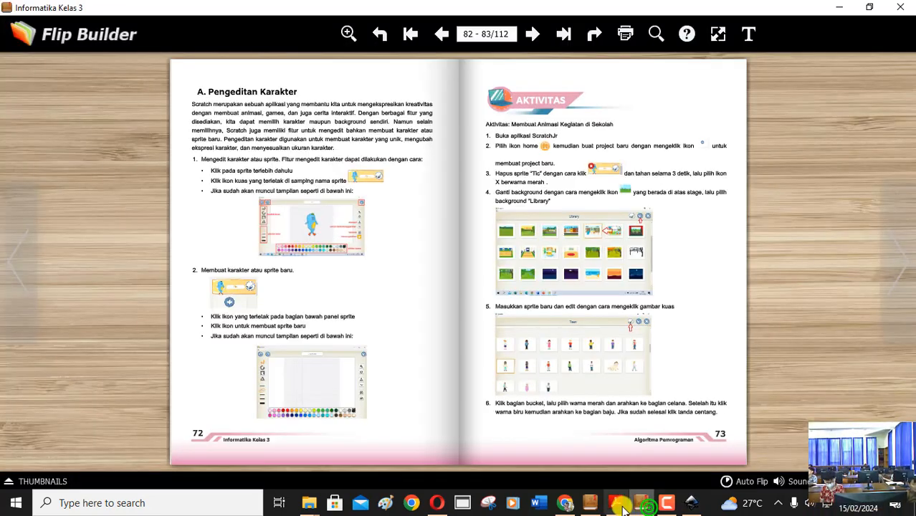
{"action": "left_click", "coordinate": [591, 503]}
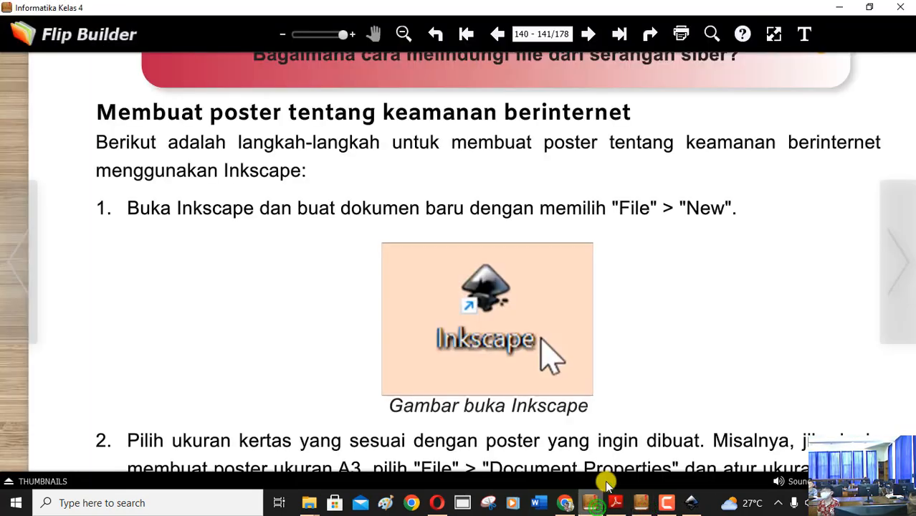
{"action": "left_click", "coordinate": [404, 33]}
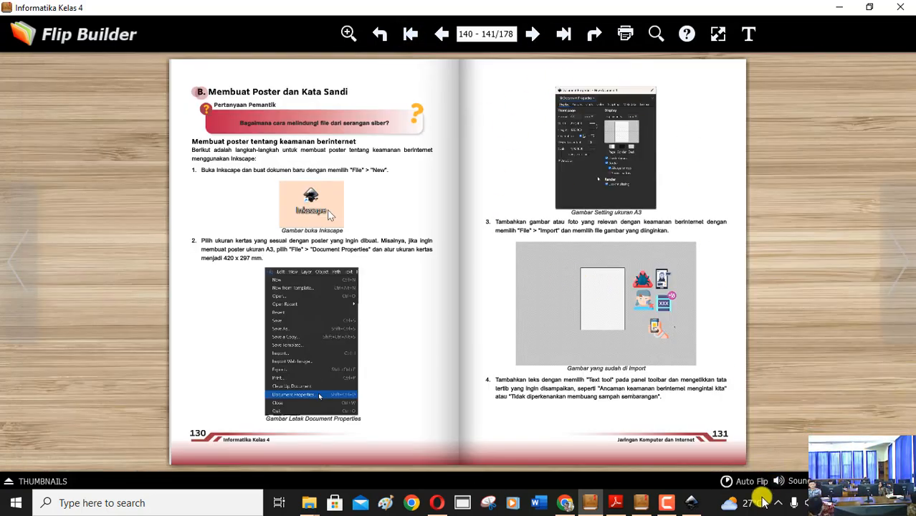
{"action": "left_click", "coordinate": [670, 503]}
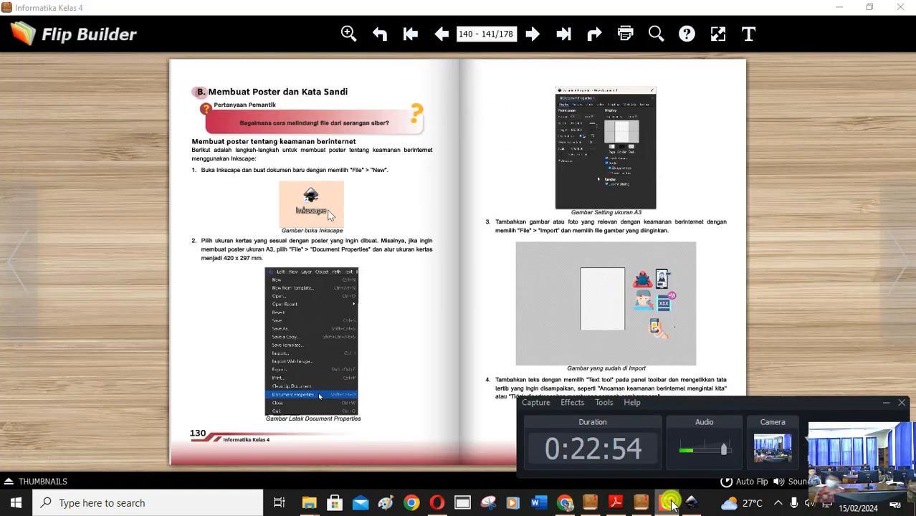
{"action": "left_click", "coordinate": [671, 504]}
Switch back to Inkscape and set the document page to A4 format with landscape orientation.
{"action": "left_click", "coordinate": [691, 503]}
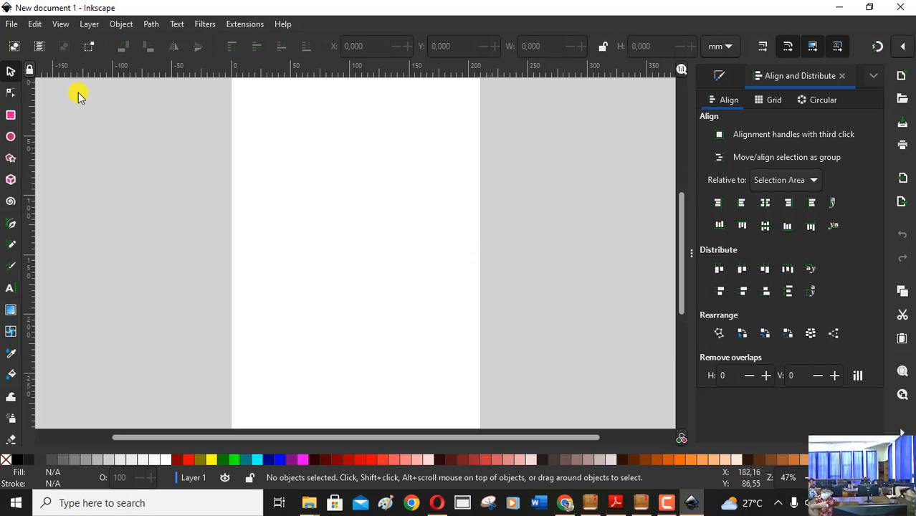
{"action": "left_click", "coordinate": [9, 25]}
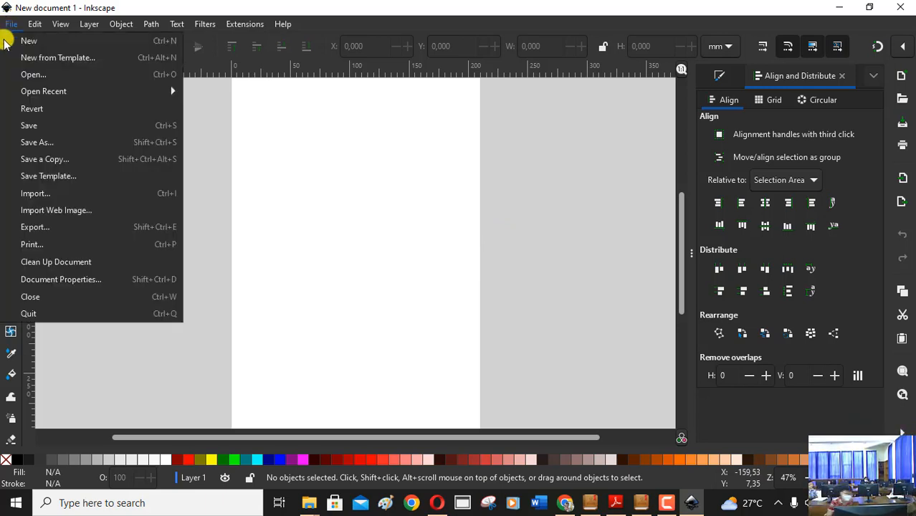
{"action": "left_click", "coordinate": [89, 281]}
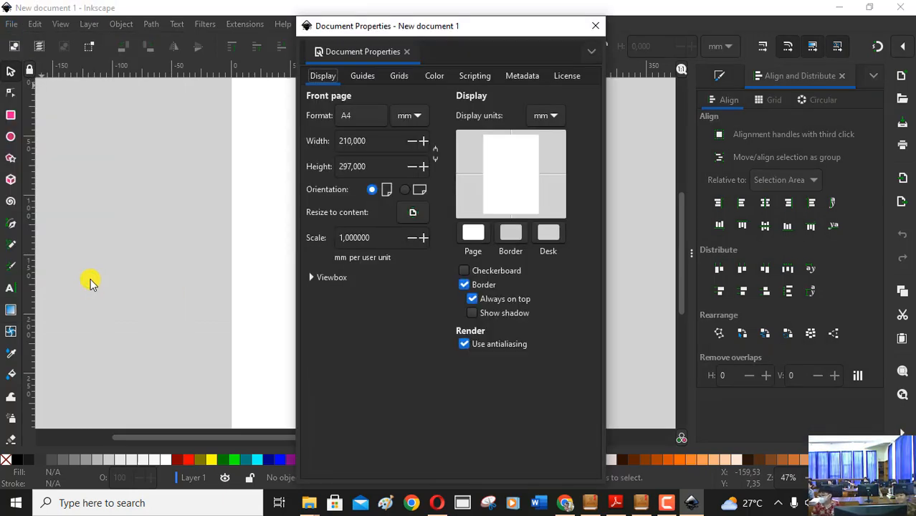
{"action": "left_click", "coordinate": [356, 116]}
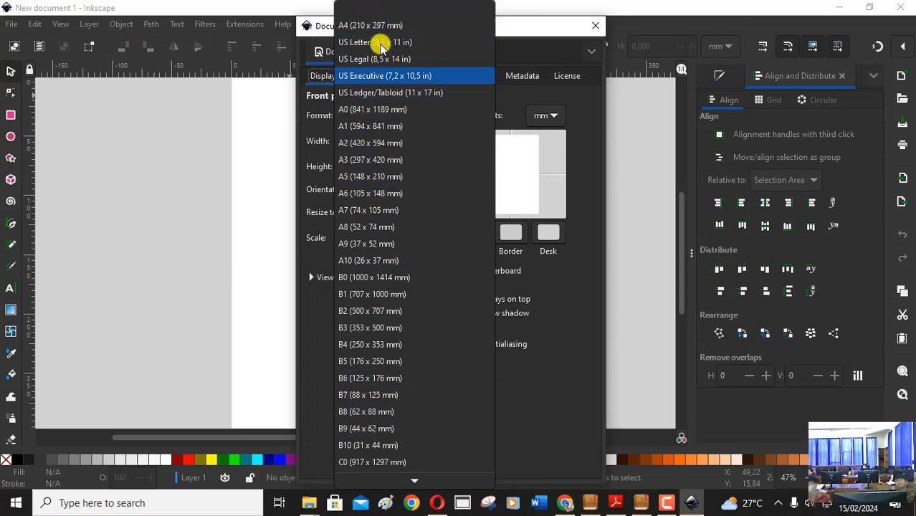
{"action": "left_click", "coordinate": [381, 24]}
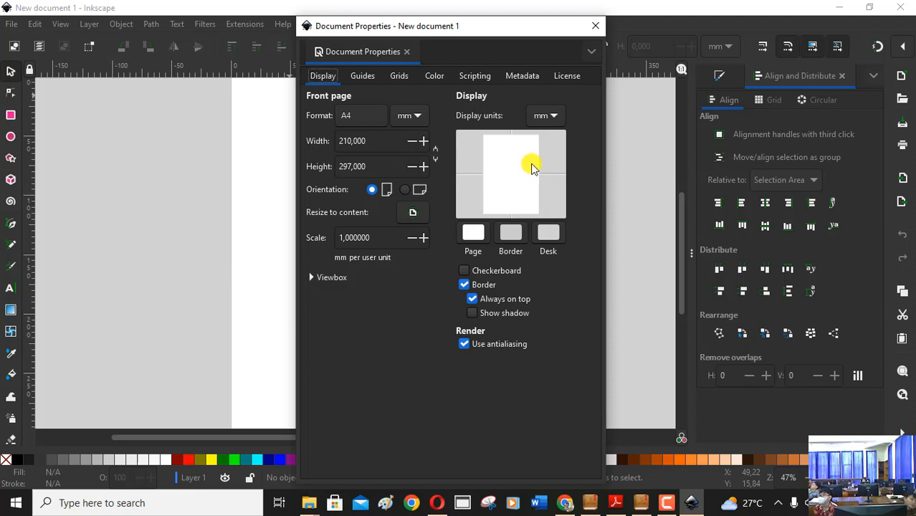
{"action": "left_click", "coordinate": [406, 190]}
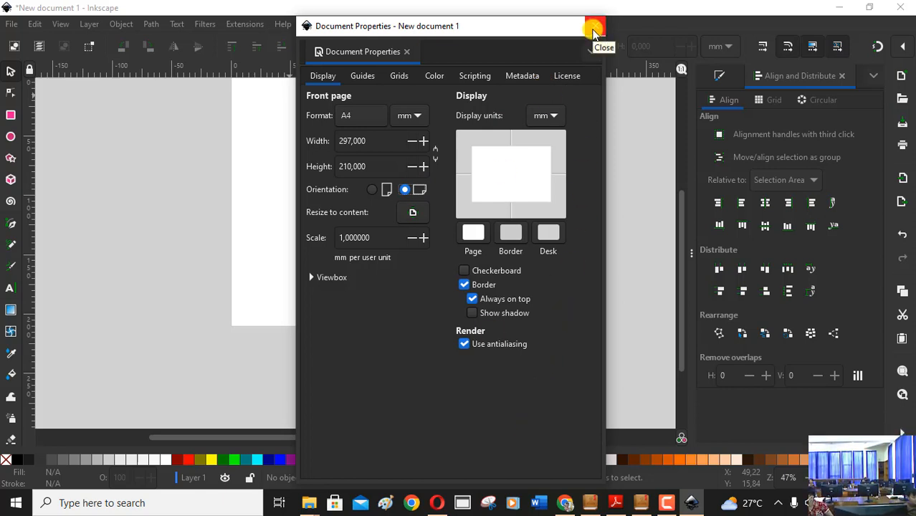
{"action": "left_click", "coordinate": [593, 29]}
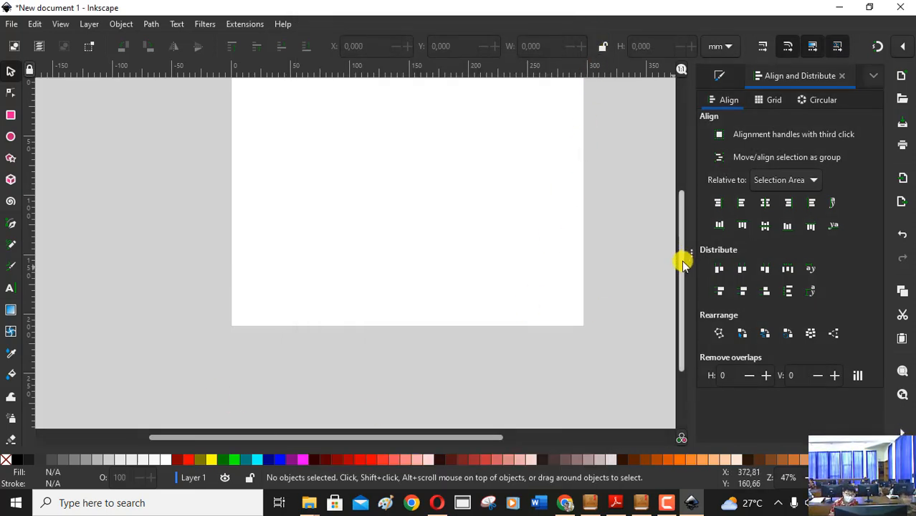
Zoom the canvas to 62% and bring the whole landscape page into view.
{"action": "left_click_drag", "start_coordinate": [685, 255], "coordinate": [667, 100]}
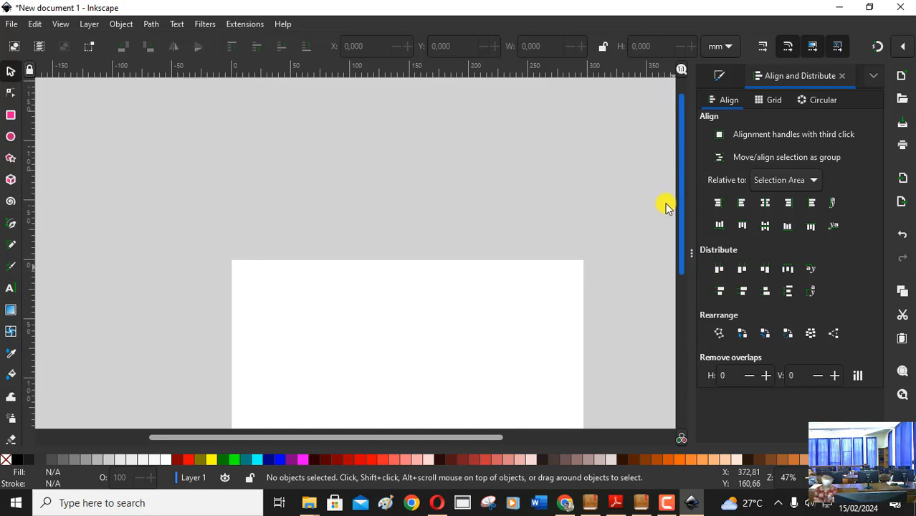
{"action": "scroll", "coordinate": [665, 207], "scroll_direction": "down", "scroll_amount": 5}
{"action": "left_click_drag", "start_coordinate": [385, 435], "coordinate": [416, 442]}
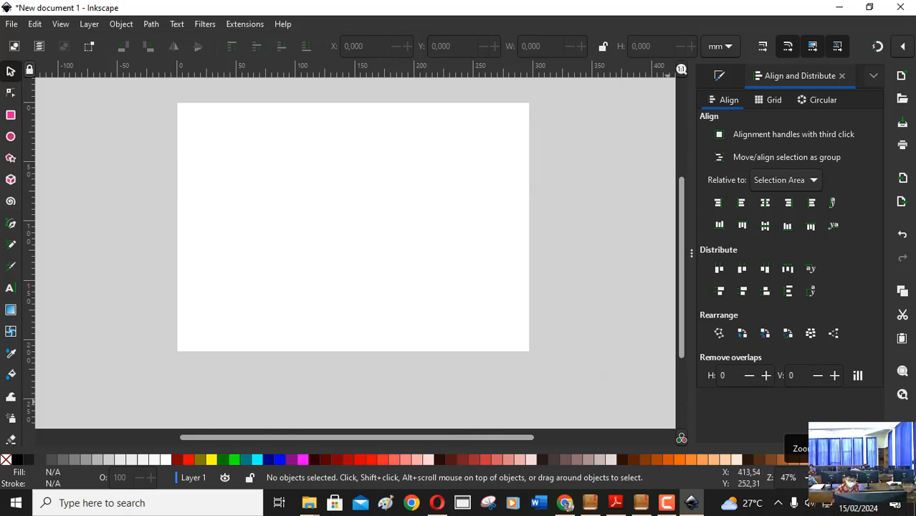
{"action": "left_click", "coordinate": [825, 478]}
{"action": "left_click", "coordinate": [825, 478]}
{"action": "left_click", "coordinate": [825, 478]}
{"action": "left_click", "coordinate": [825, 478]}
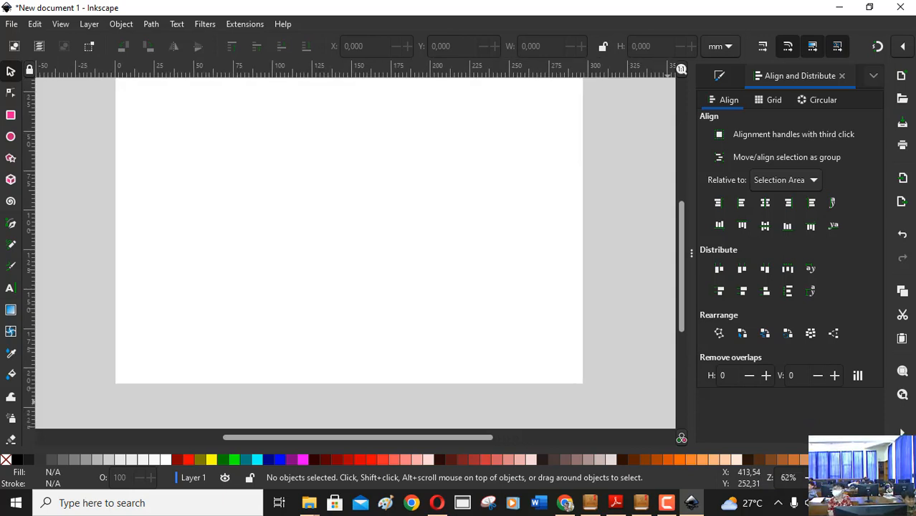
{"action": "left_click", "coordinate": [825, 477]}
{"action": "left_click", "coordinate": [808, 479]}
{"action": "left_click", "coordinate": [807, 479]}
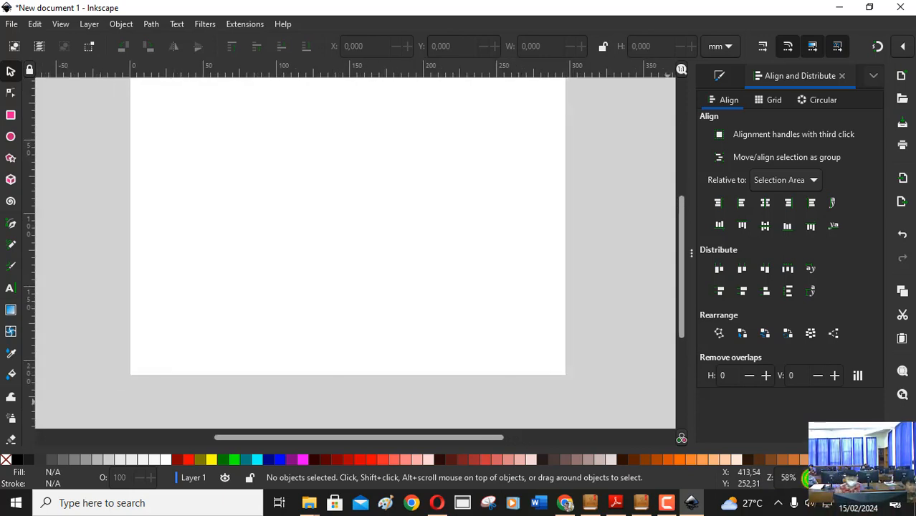
{"action": "left_click", "coordinate": [808, 479]}
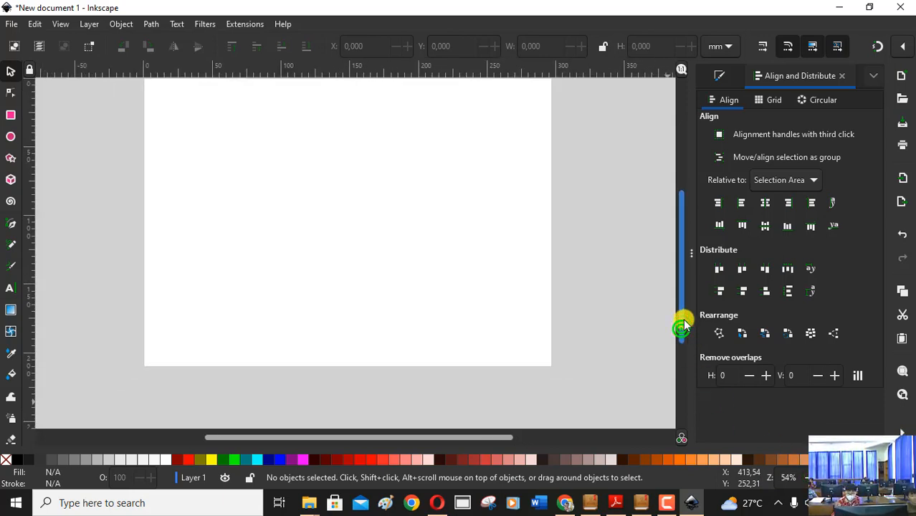
{"action": "scroll", "coordinate": [683, 322], "scroll_direction": "up", "scroll_amount": 1}
{"action": "left_click", "coordinate": [825, 478]}
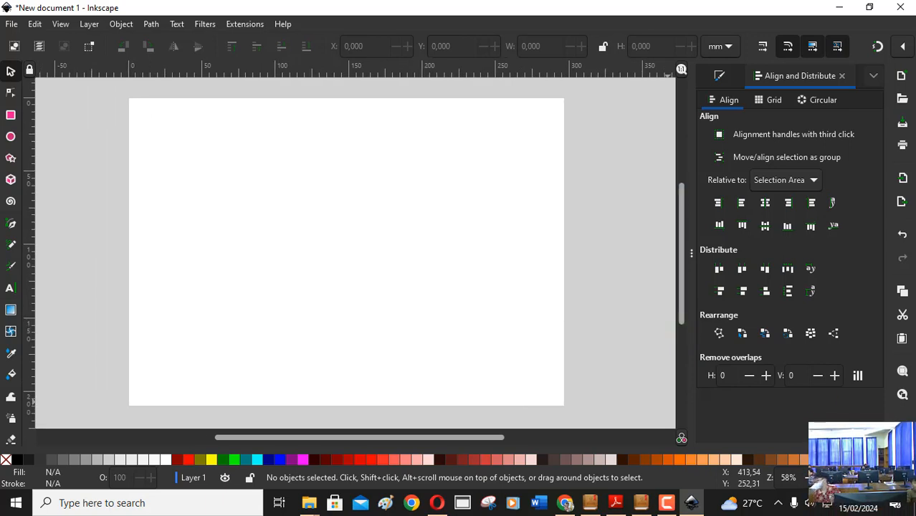
{"action": "left_click", "coordinate": [825, 477]}
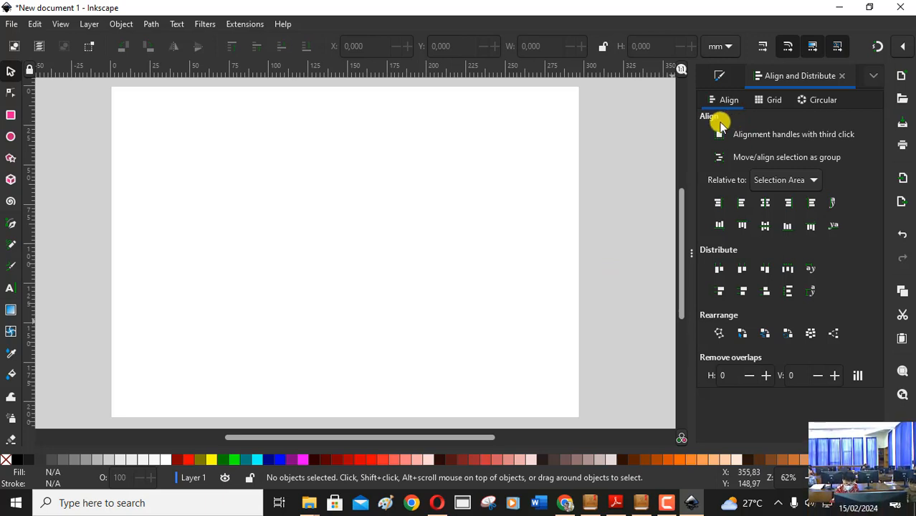
Check the poster instructions in the Informatika Kelas 4 flipbook, and start importing an image file in Inkscape.
{"action": "left_click", "coordinate": [590, 503]}
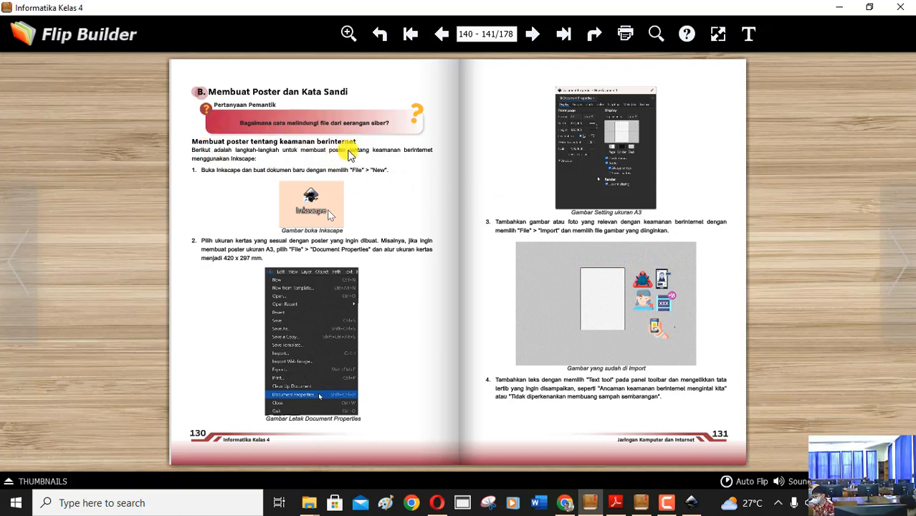
{"action": "left_click", "coordinate": [687, 491]}
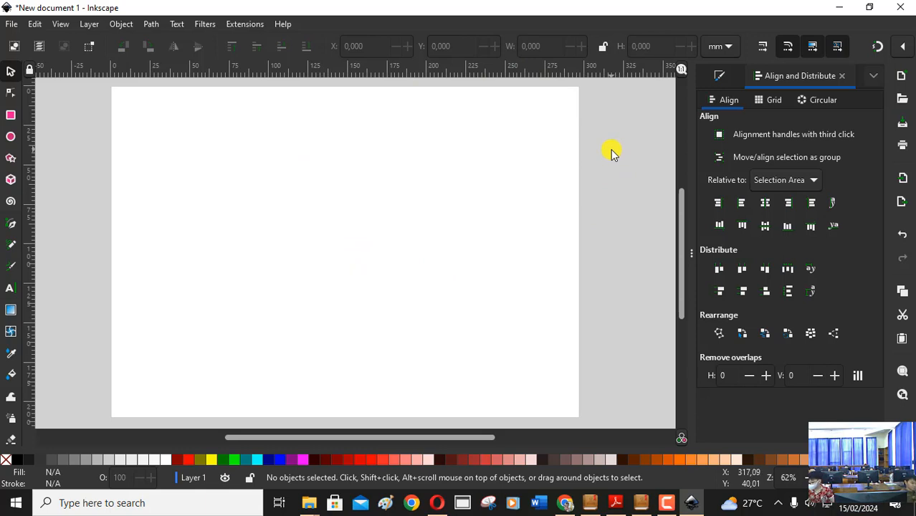
{"action": "left_click", "coordinate": [14, 24]}
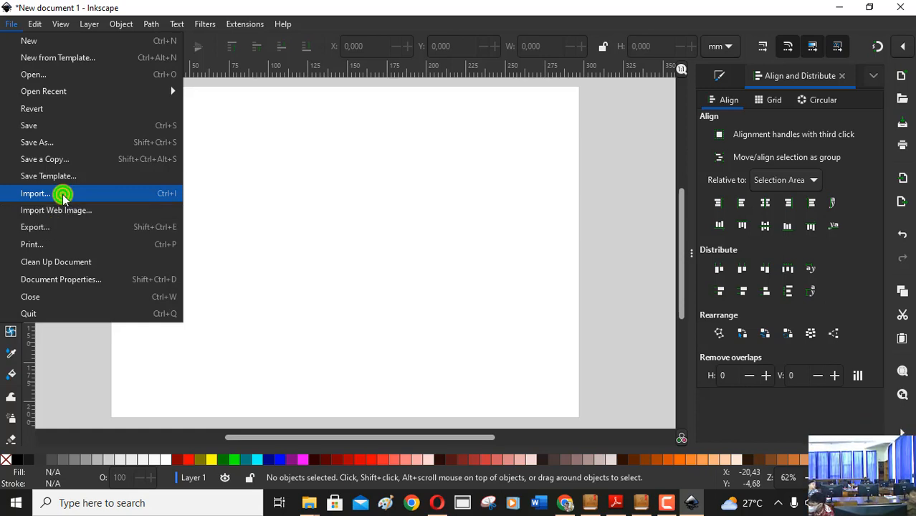
{"action": "left_click", "coordinate": [63, 198]}
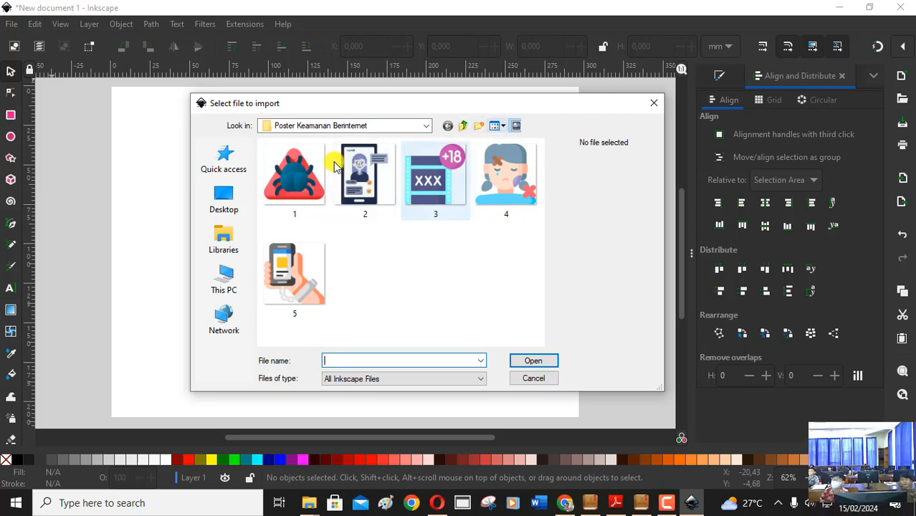
Show the files in the import dialog as a list and return them to large icons.
{"action": "left_click", "coordinate": [496, 126]}
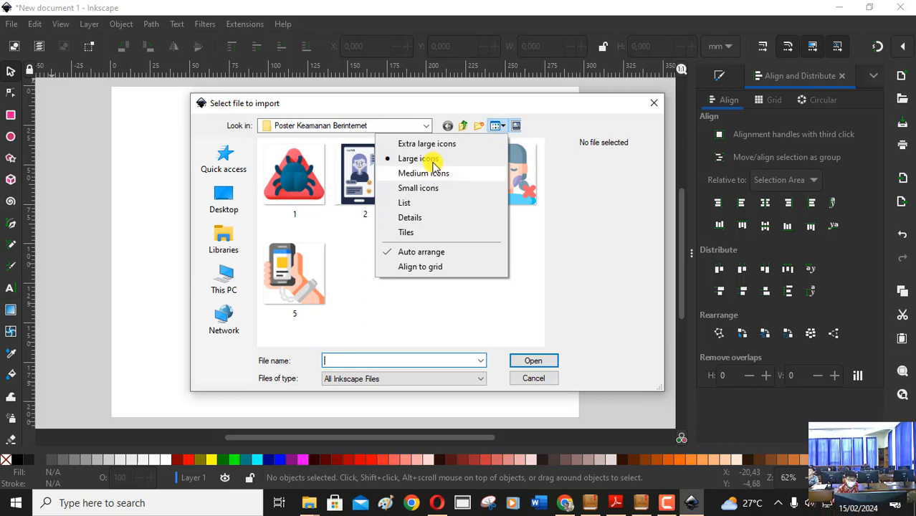
{"action": "left_click", "coordinate": [421, 205]}
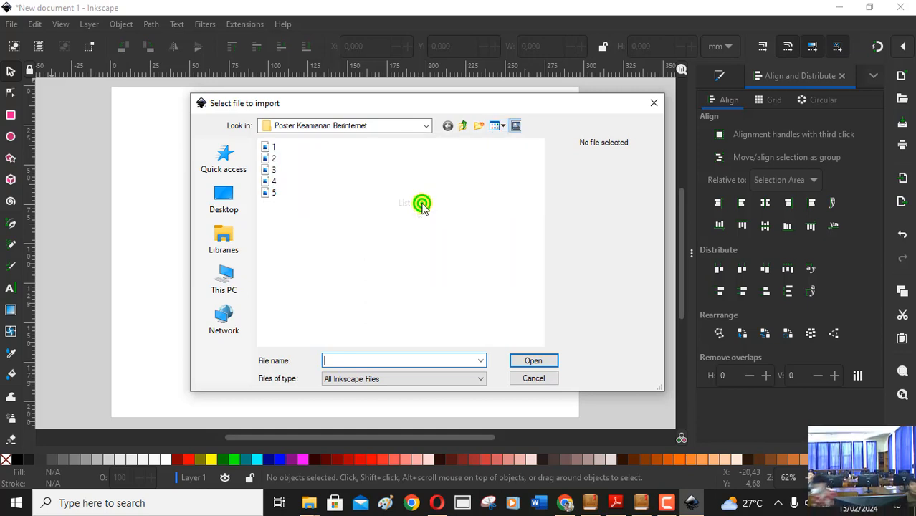
{"action": "left_click", "coordinate": [495, 129]}
{"action": "left_click", "coordinate": [450, 158]}
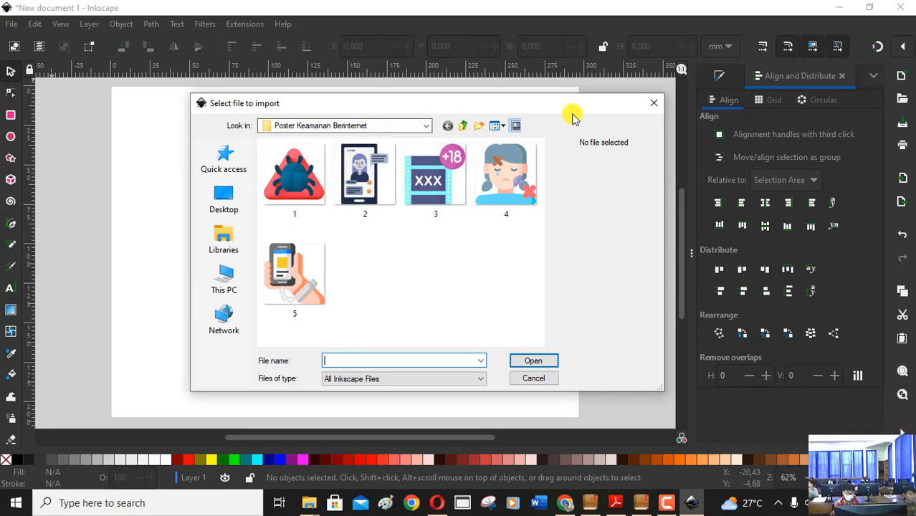
Browse the import dialog from the Desktop through File Gambar Informatika SD, Fase B, KELAS 4 and JKI to the Poster Keamanan Berinternet folder.
{"action": "left_click", "coordinate": [208, 195]}
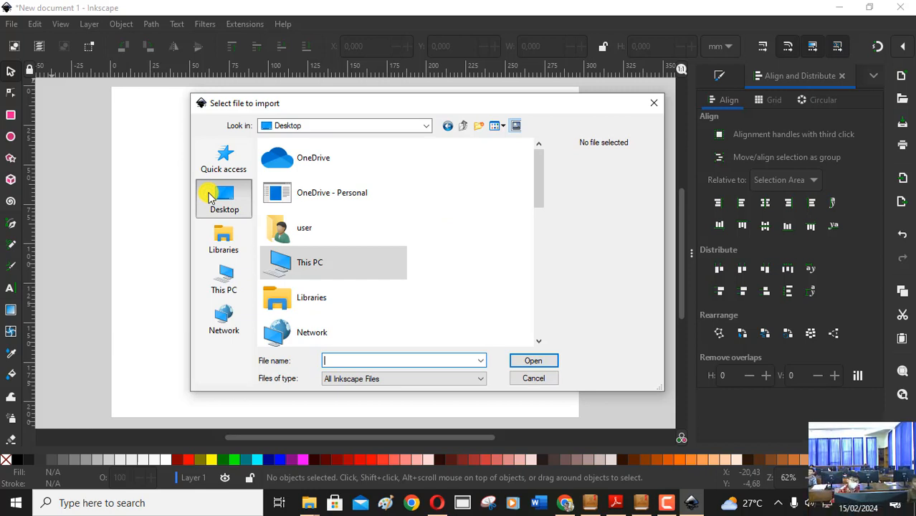
{"action": "scroll", "coordinate": [409, 256], "scroll_direction": "down", "scroll_amount": 2}
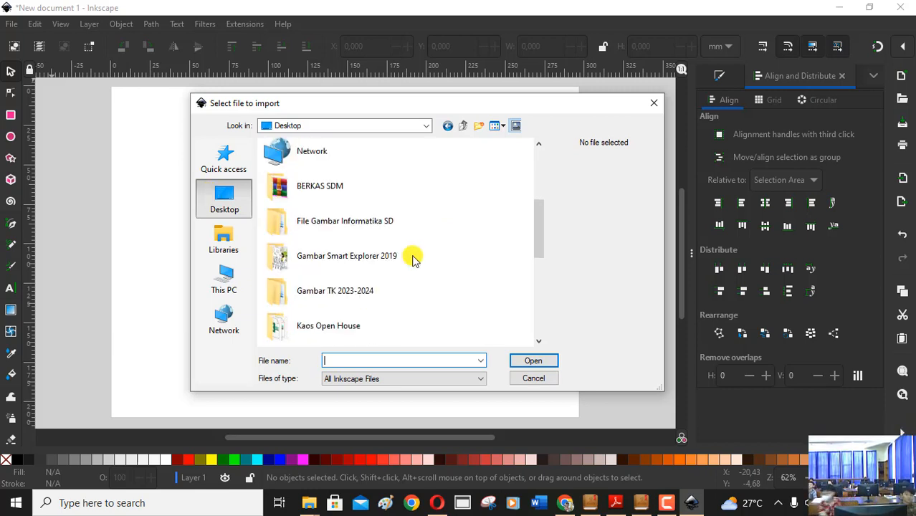
{"action": "left_click", "coordinate": [364, 221]}
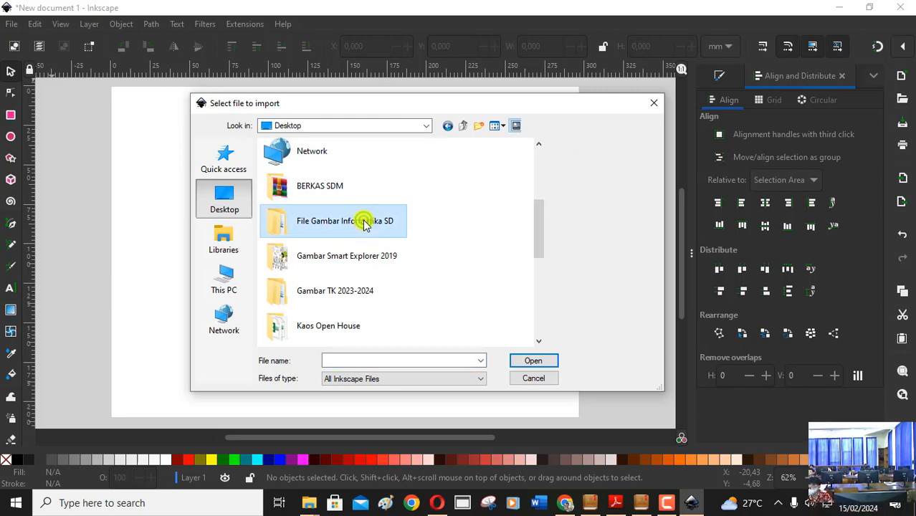
{"action": "left_click", "coordinate": [535, 364]}
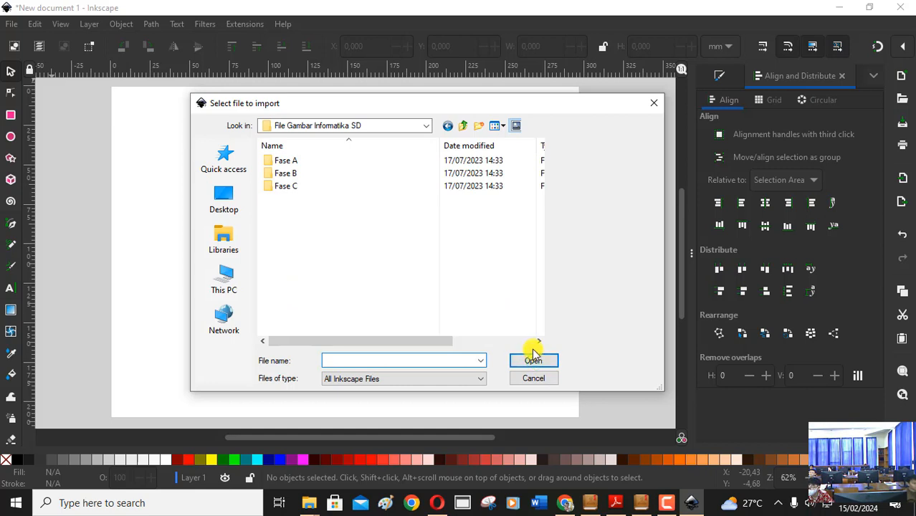
{"action": "left_click", "coordinate": [286, 175]}
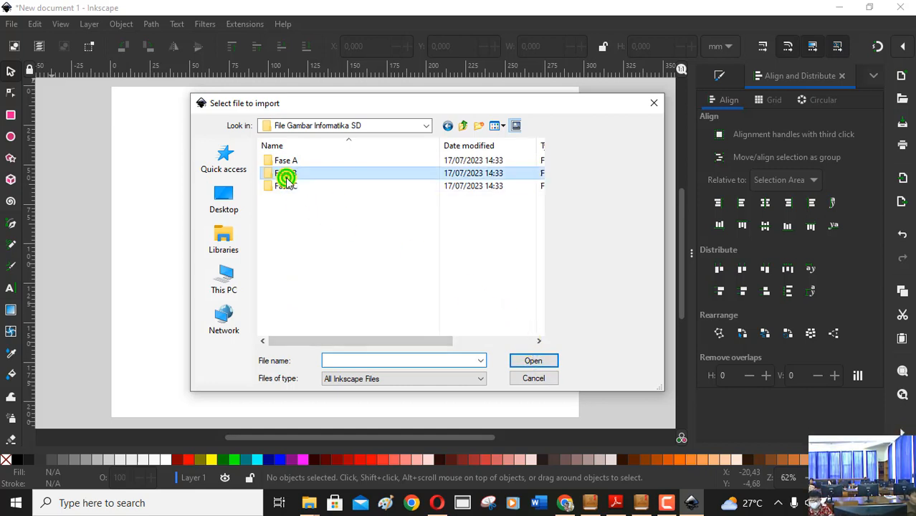
{"action": "left_click", "coordinate": [529, 362]}
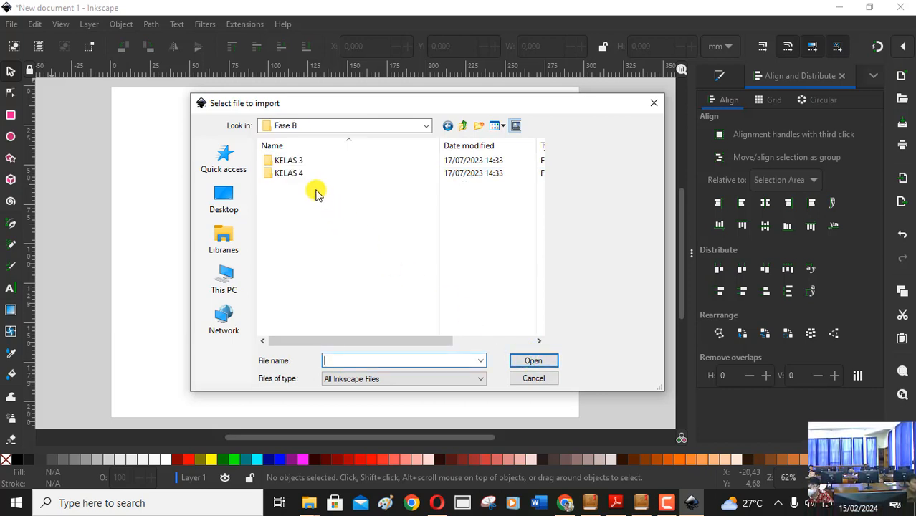
{"action": "left_click", "coordinate": [301, 175]}
{"action": "left_click", "coordinate": [544, 364]}
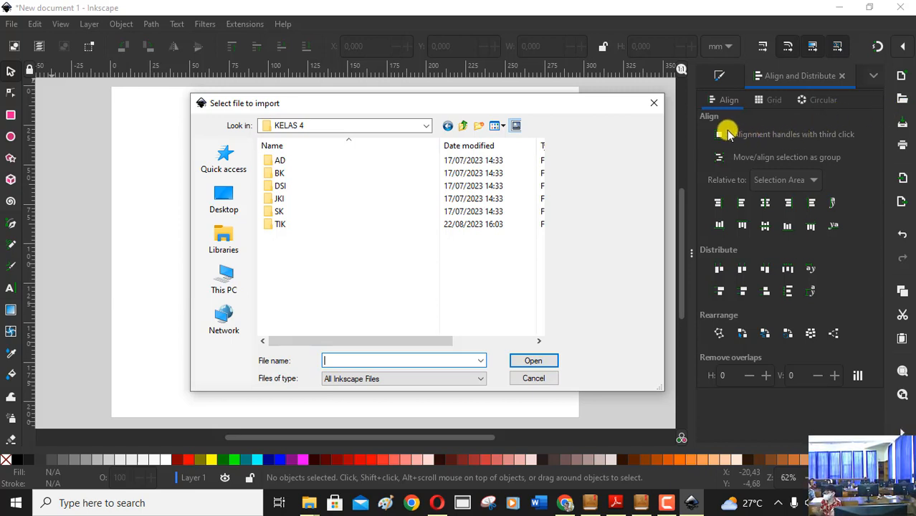
{"action": "left_click", "coordinate": [281, 200]}
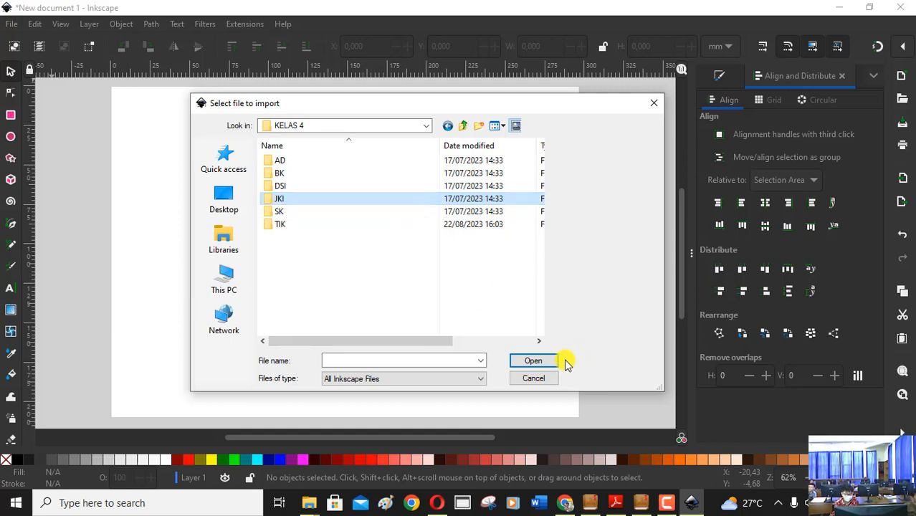
{"action": "left_click", "coordinate": [536, 362]}
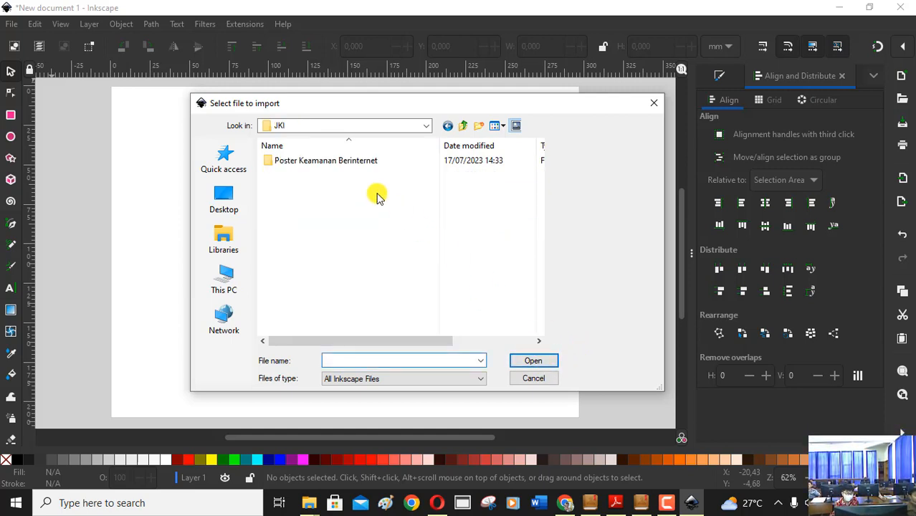
{"action": "left_click", "coordinate": [353, 160]}
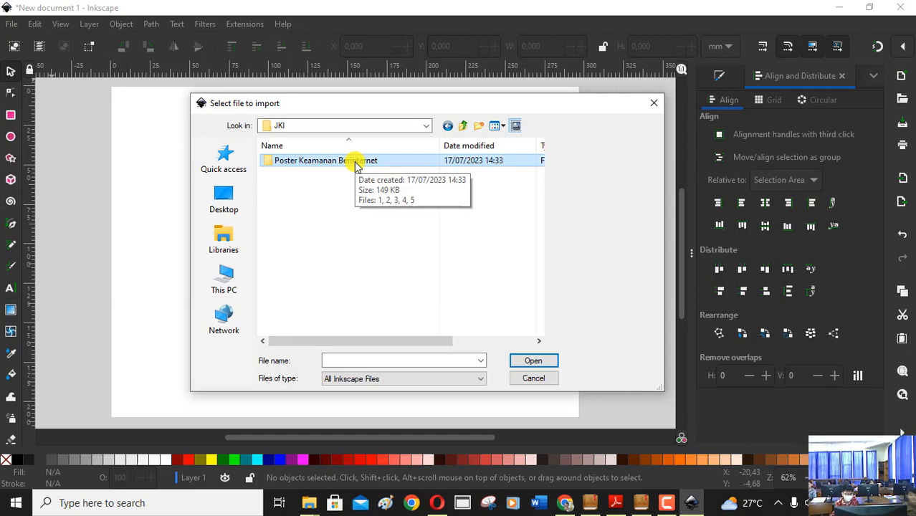
{"action": "left_click", "coordinate": [548, 361]}
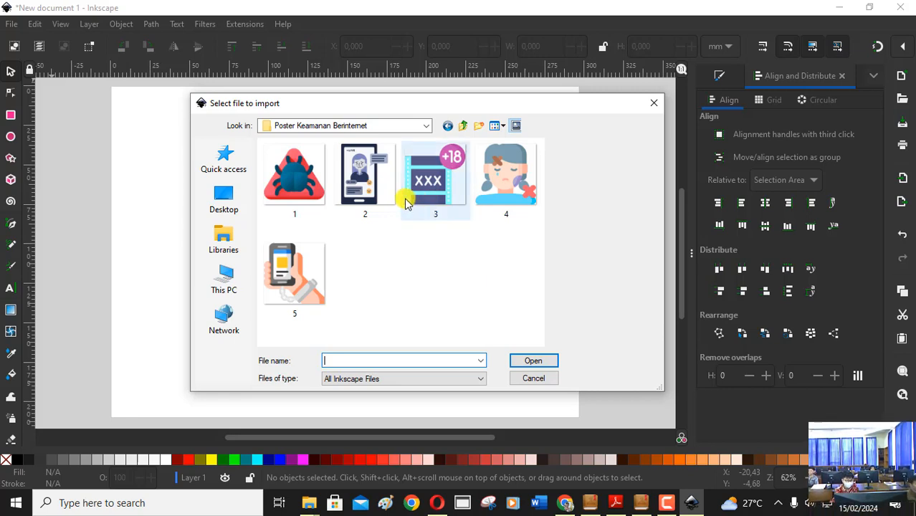
Import image 1, the beetle in a red triangle, and move it fully onto the upper part of the page.
{"action": "left_click", "coordinate": [310, 195]}
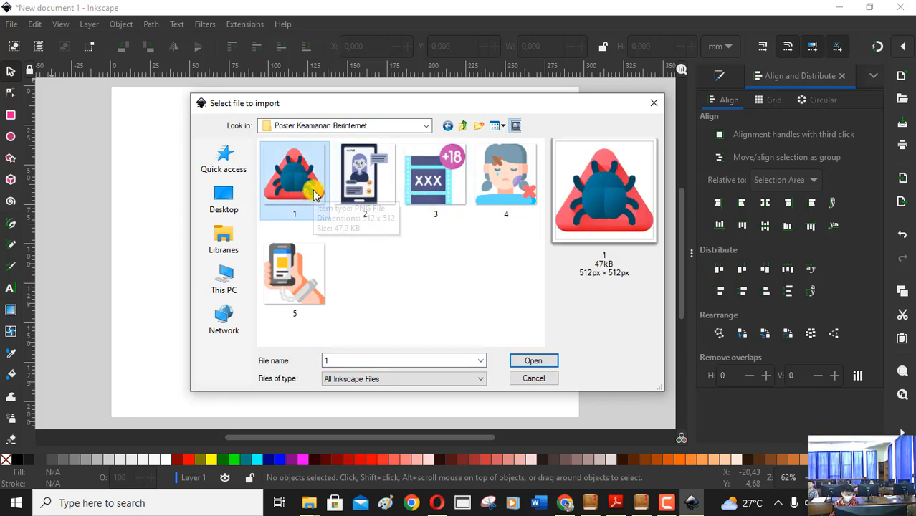
{"action": "left_click", "coordinate": [550, 364]}
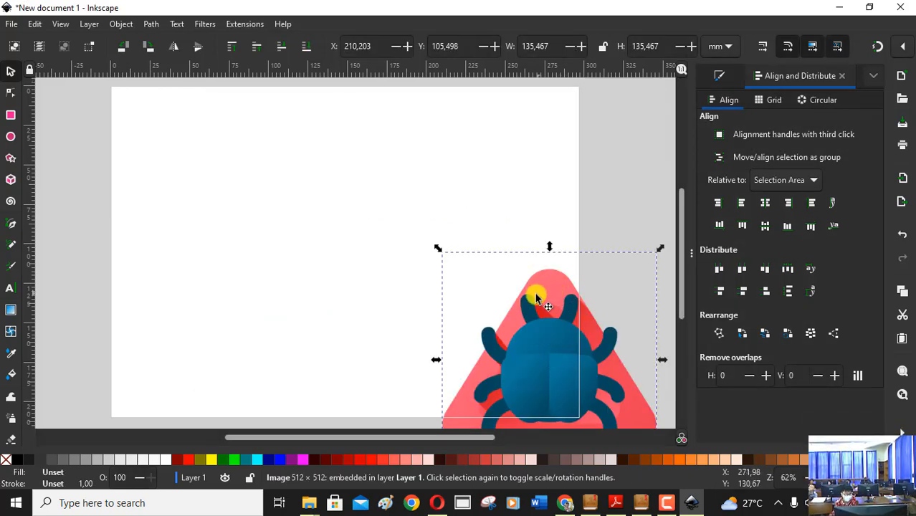
{"action": "left_click_drag", "start_coordinate": [552, 354], "coordinate": [414, 191]}
Scale the beetle image proportionally to about 44 mm and place it outside the page beside its upper right corner.
{"action": "scroll", "coordinate": [804, 478], "scroll_direction": "down", "scroll_amount": 1}
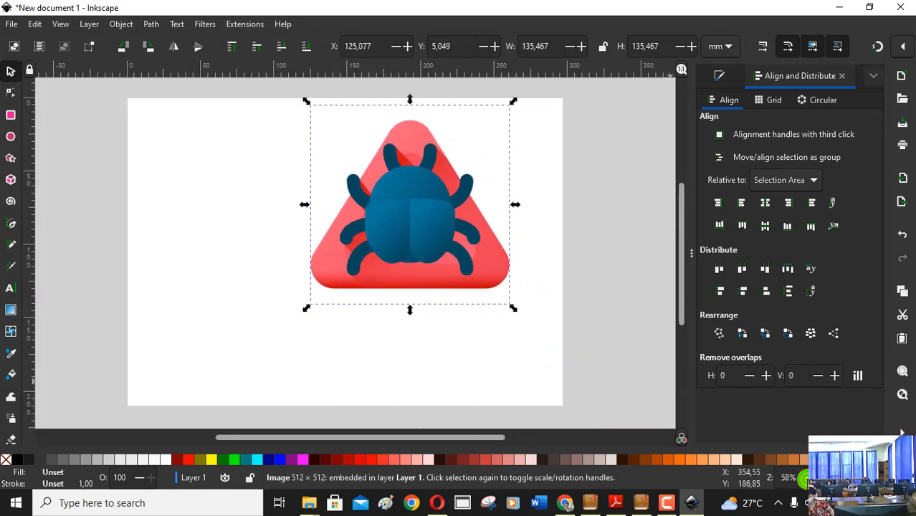
{"action": "scroll", "coordinate": [805, 478], "scroll_direction": "down", "scroll_amount": 1}
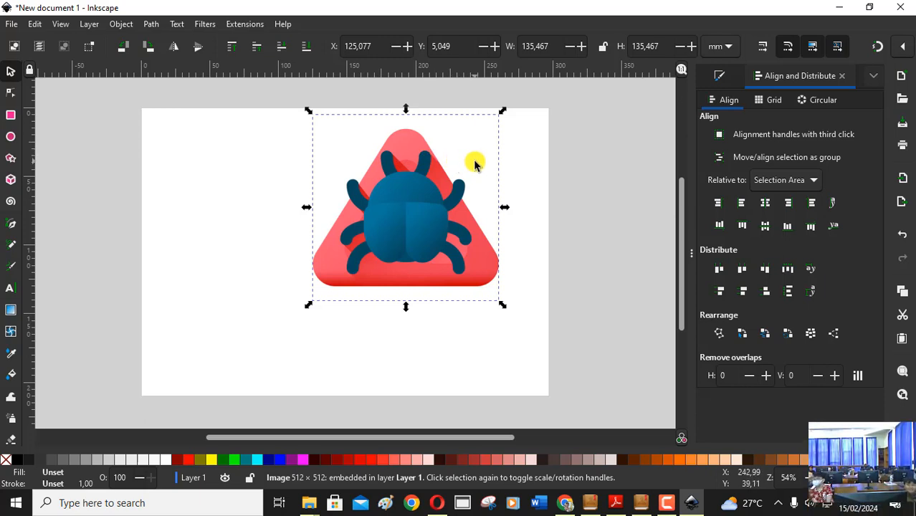
{"action": "key", "text": "ctrl"}
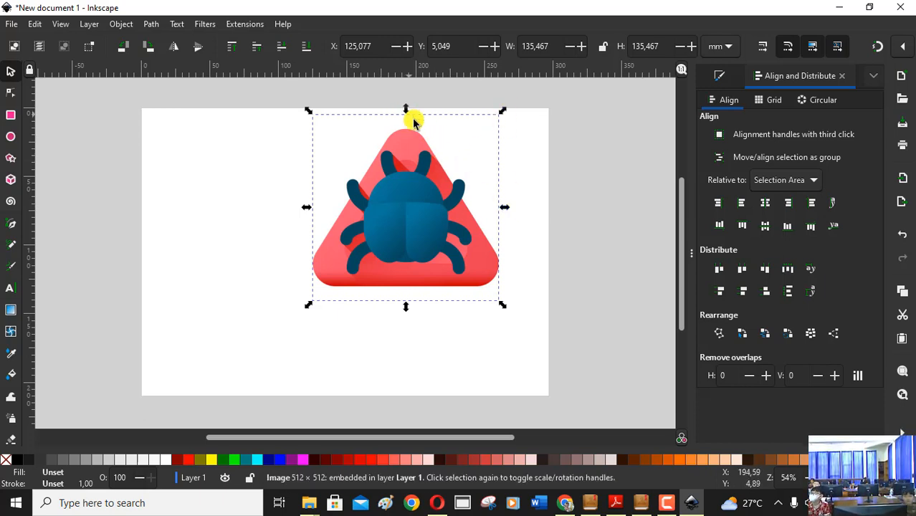
{"action": "left_click_drag", "start_coordinate": [506, 212], "coordinate": [381, 239]}
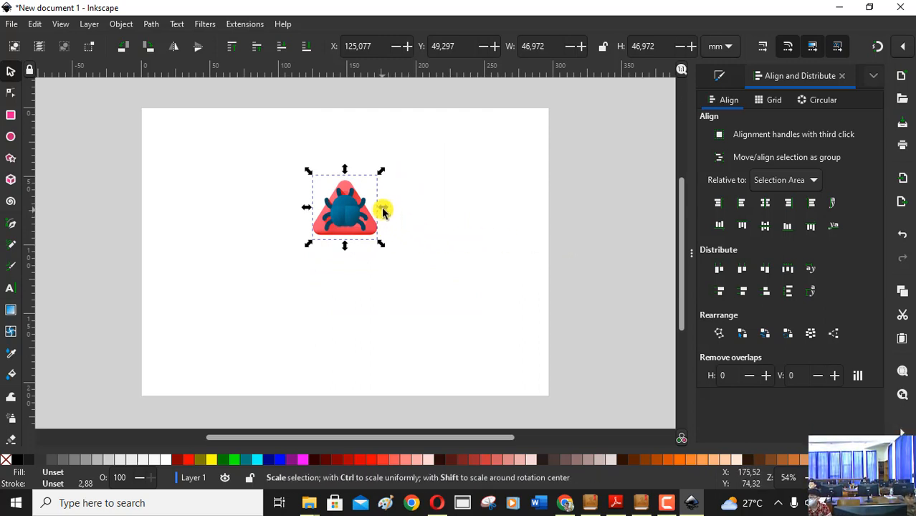
{"action": "left_click_drag", "start_coordinate": [381, 207], "coordinate": [591, 139]}
{"action": "left_click", "coordinate": [583, 196]}
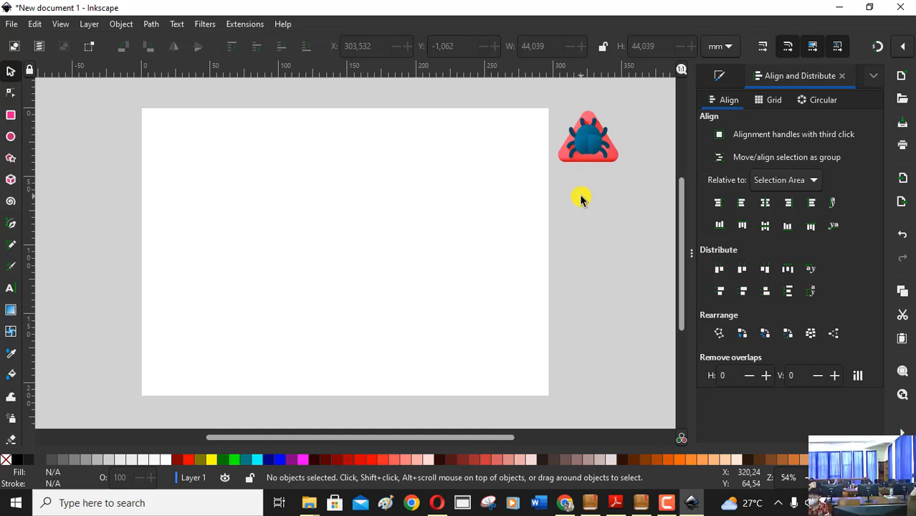
Import image 2, scale it proportionally to about 43 mm, and place it outside the page to the right of the beetle image.
{"action": "left_click", "coordinate": [10, 24]}
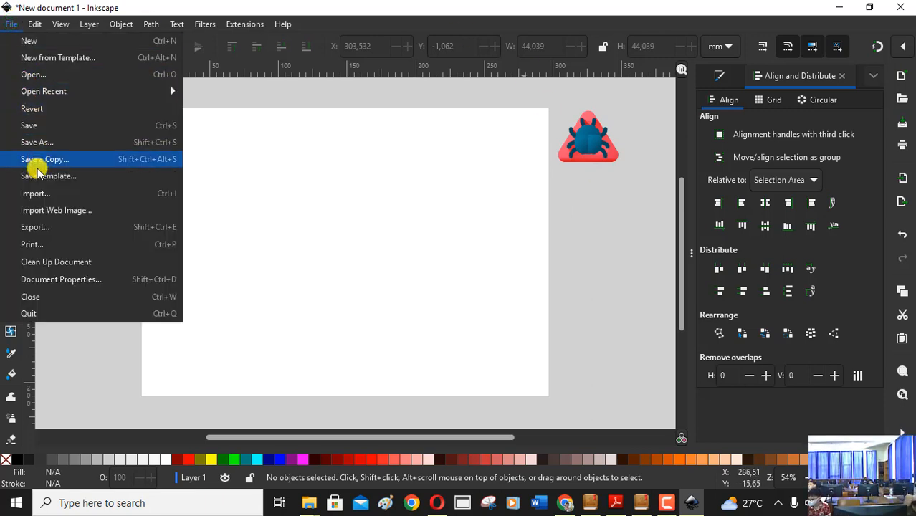
{"action": "left_click", "coordinate": [36, 193]}
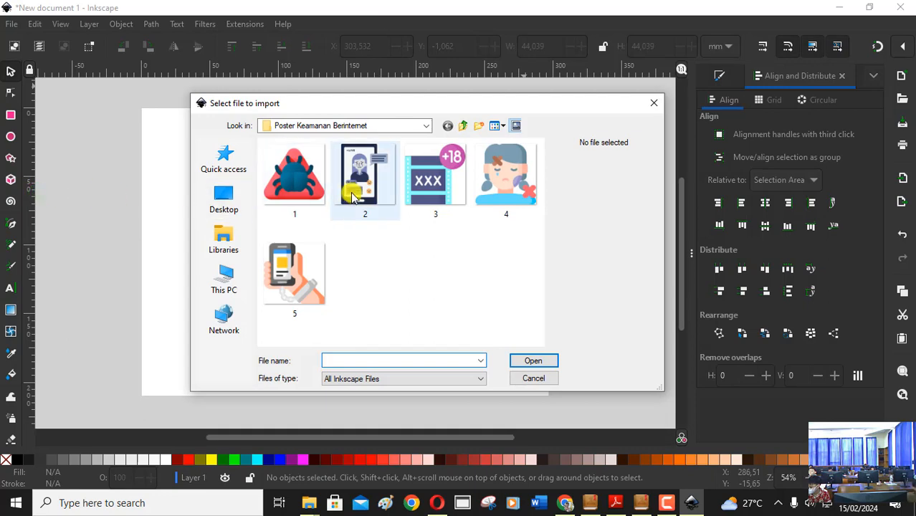
{"action": "left_click", "coordinate": [374, 188]}
{"action": "left_click", "coordinate": [534, 360]}
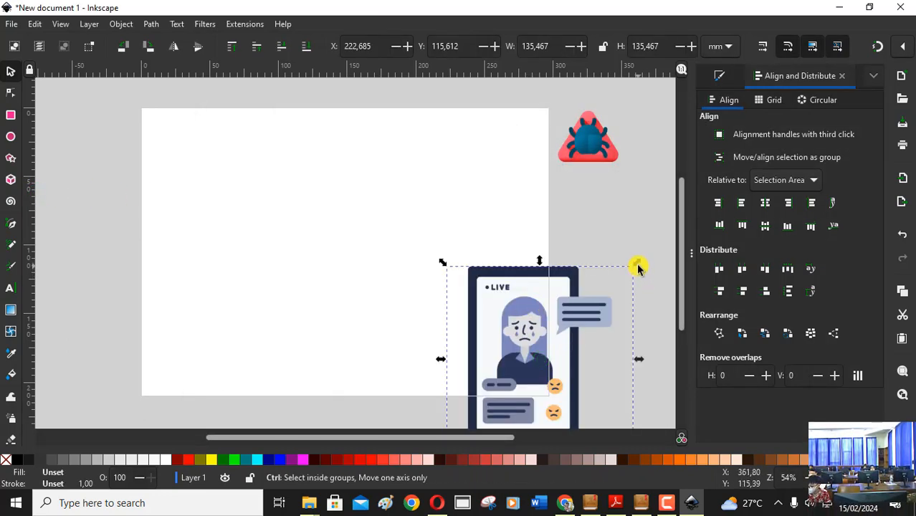
{"action": "left_click_drag", "start_coordinate": [636, 268], "coordinate": [644, 127]}
{"action": "left_click", "coordinate": [612, 203]}
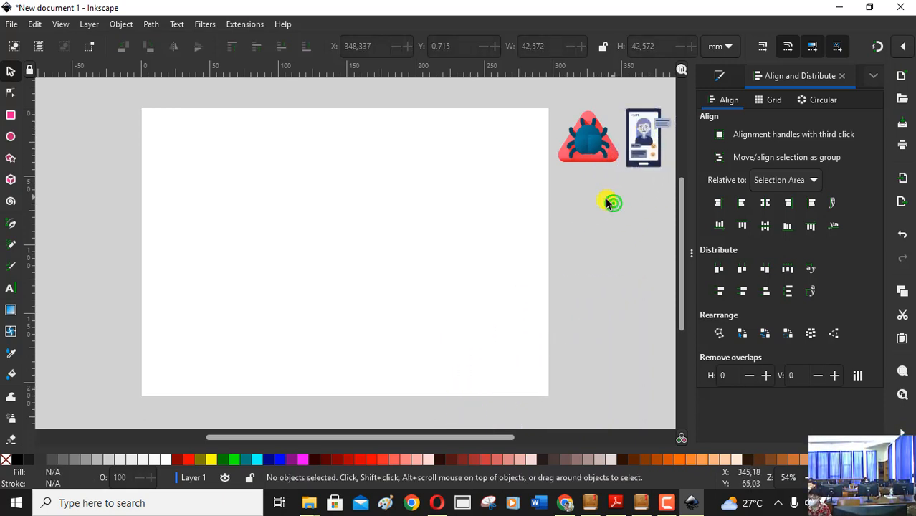
Import image 3, scale it proportionally to about 33 mm, and place it outside the page below the beetle image.
{"action": "left_click", "coordinate": [8, 22]}
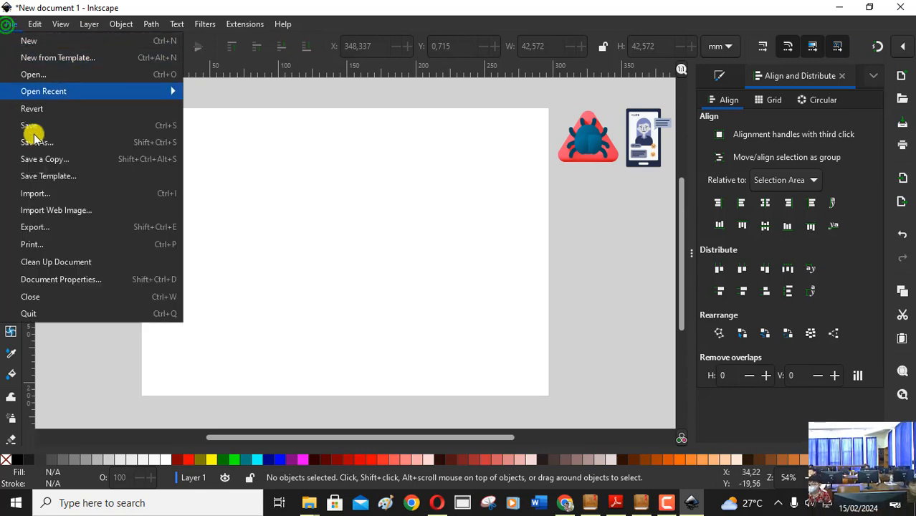
{"action": "left_click", "coordinate": [44, 193]}
{"action": "left_click", "coordinate": [446, 193]}
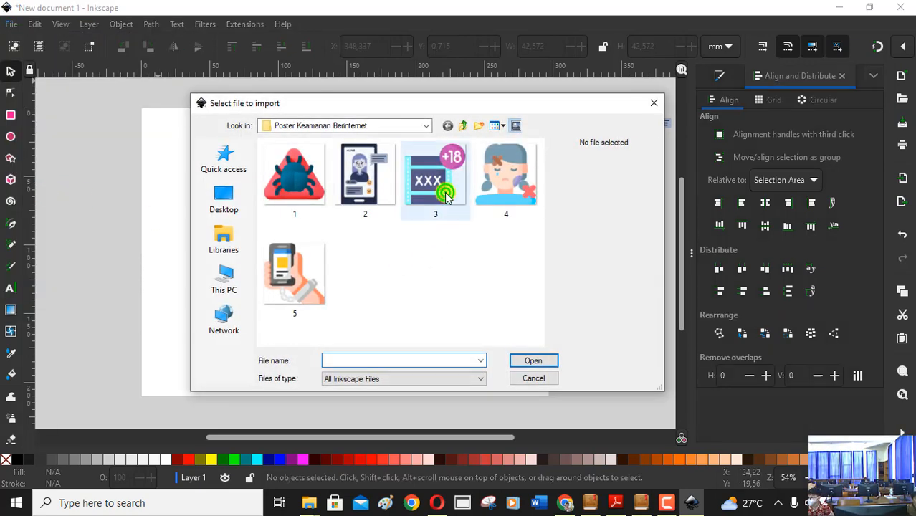
{"action": "left_click", "coordinate": [527, 361]}
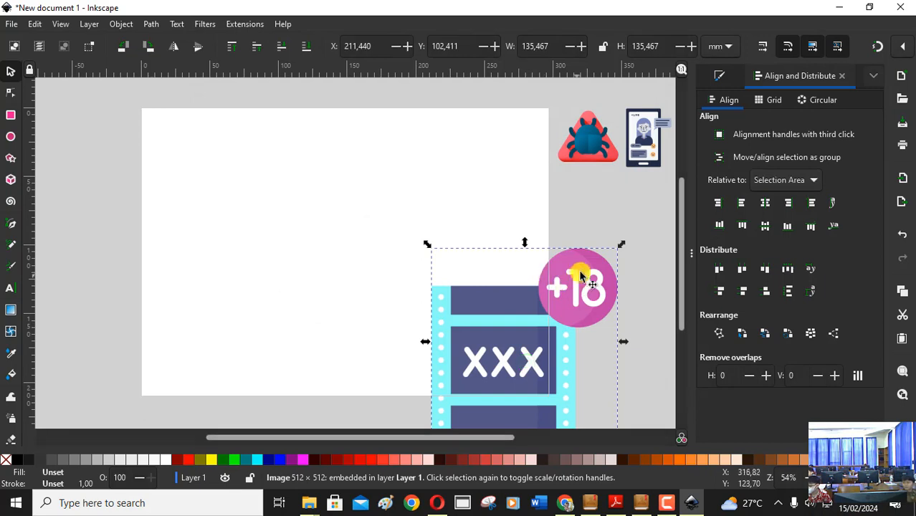
{"action": "left_click_drag", "start_coordinate": [620, 246], "coordinate": [578, 208]}
{"action": "left_click", "coordinate": [511, 206]}
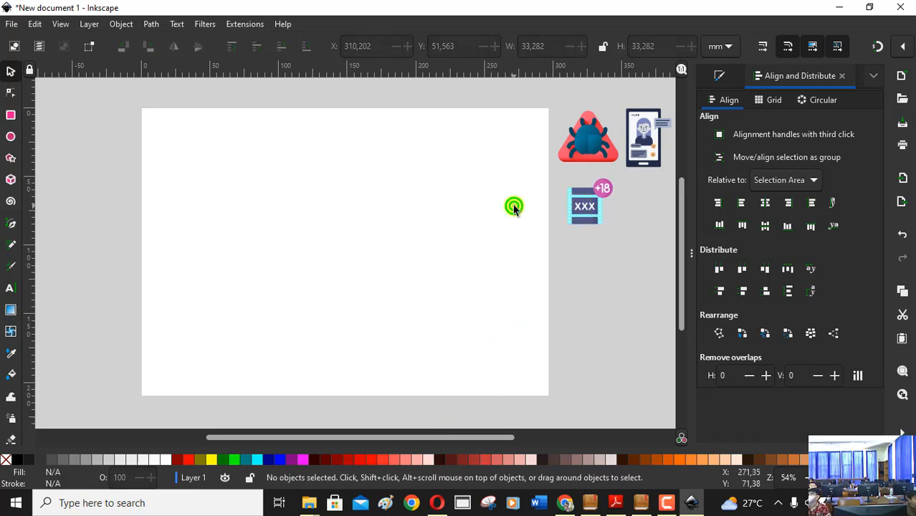
Import image 4, scale it proportionally to about 49 mm, and place it outside the page below the phone image.
{"action": "left_click", "coordinate": [13, 26]}
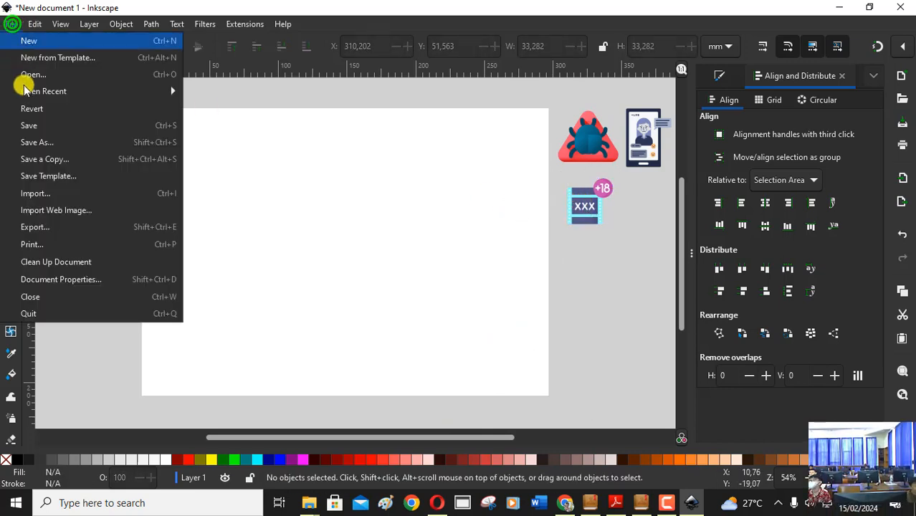
{"action": "left_click", "coordinate": [41, 194]}
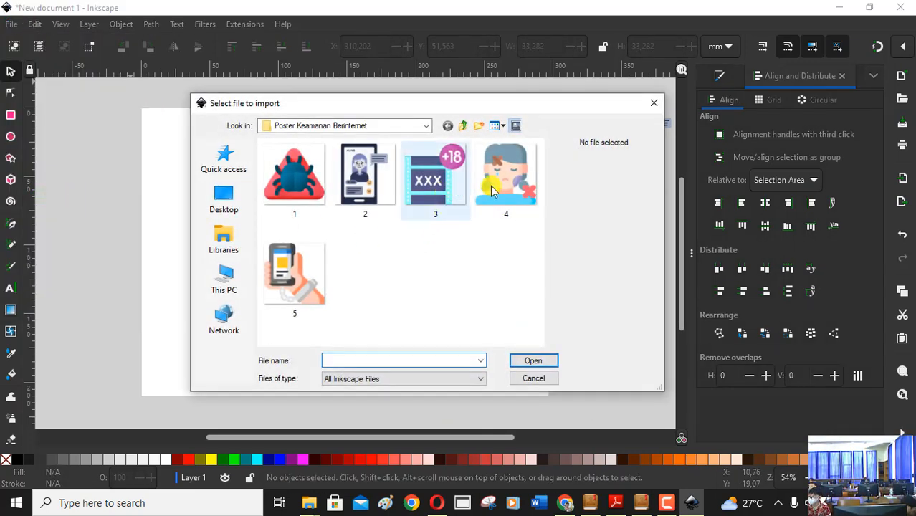
{"action": "left_click", "coordinate": [516, 185]}
{"action": "left_click", "coordinate": [537, 361]}
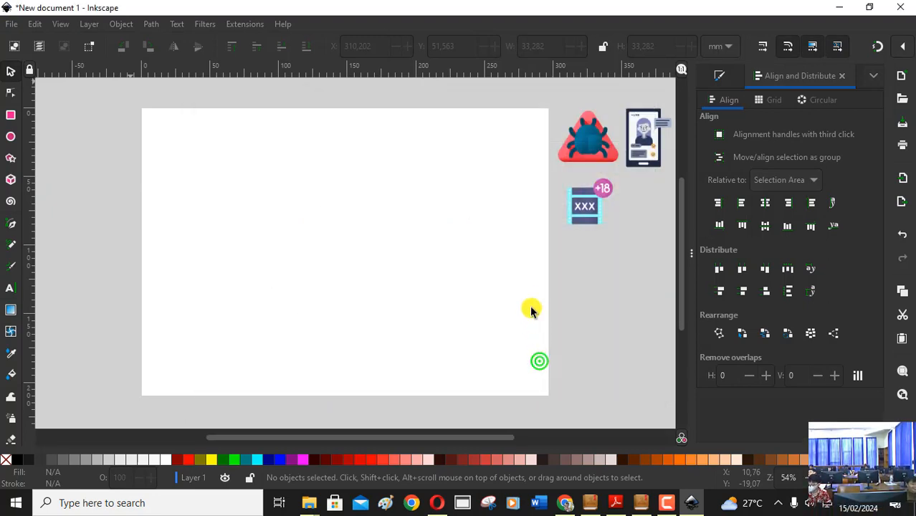
{"action": "left_click_drag", "start_coordinate": [509, 301], "coordinate": [422, 192]}
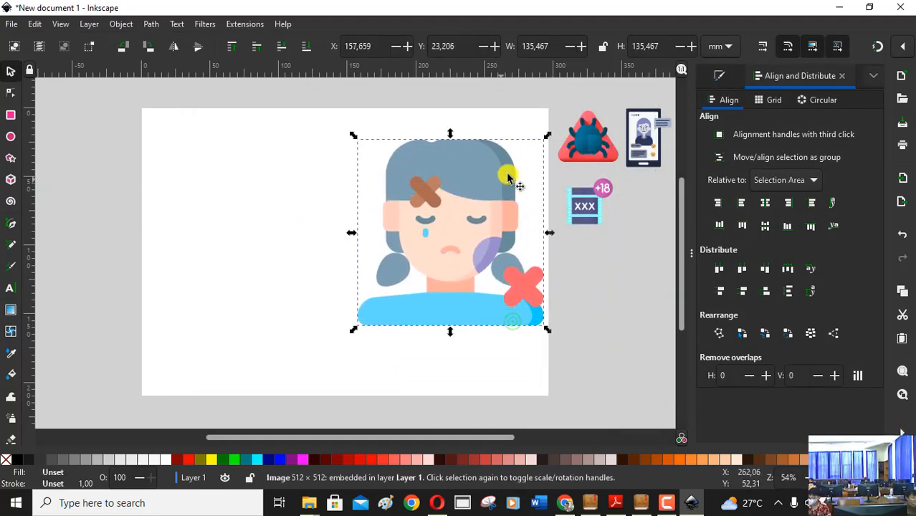
{"action": "left_click_drag", "start_coordinate": [549, 142], "coordinate": [433, 256]}
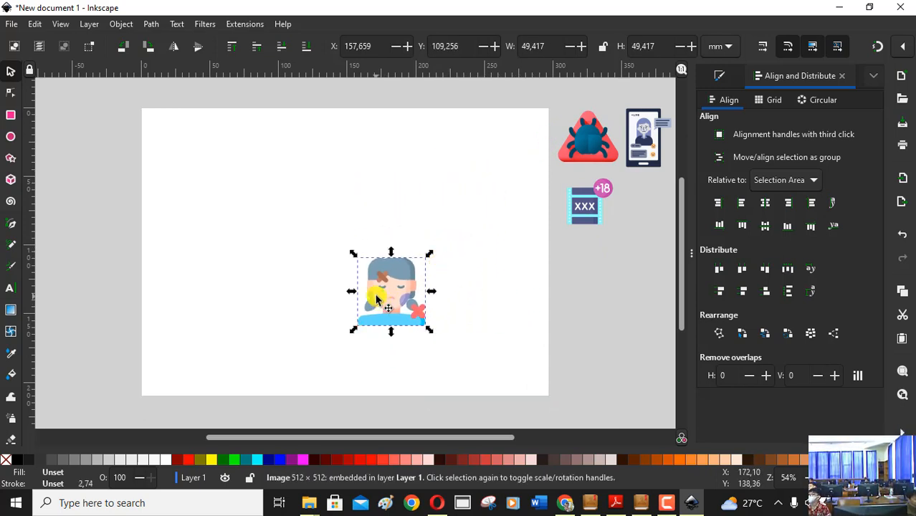
{"action": "left_click_drag", "start_coordinate": [374, 291], "coordinate": [626, 228]}
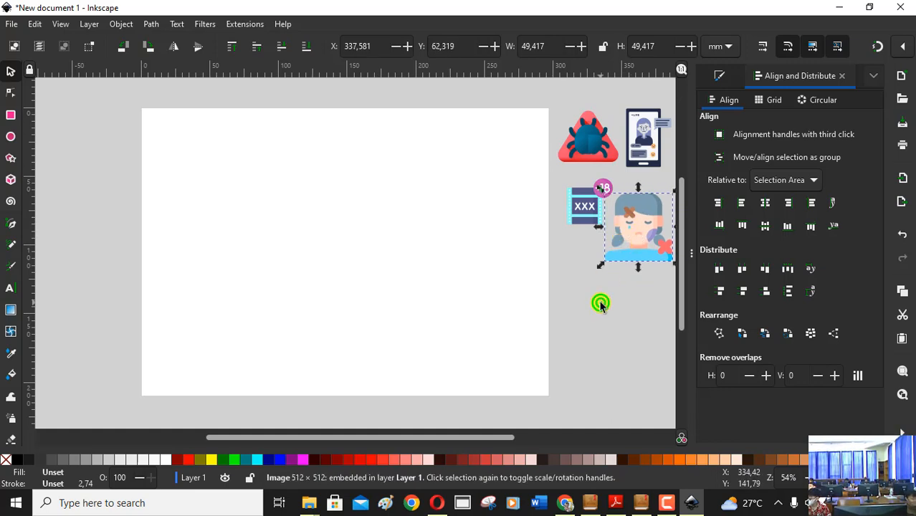
{"action": "left_click", "coordinate": [600, 302]}
Import image 5, scale it proportionally to about 40 mm, and place it outside the page below the +18 film image.
{"action": "left_click", "coordinate": [14, 27]}
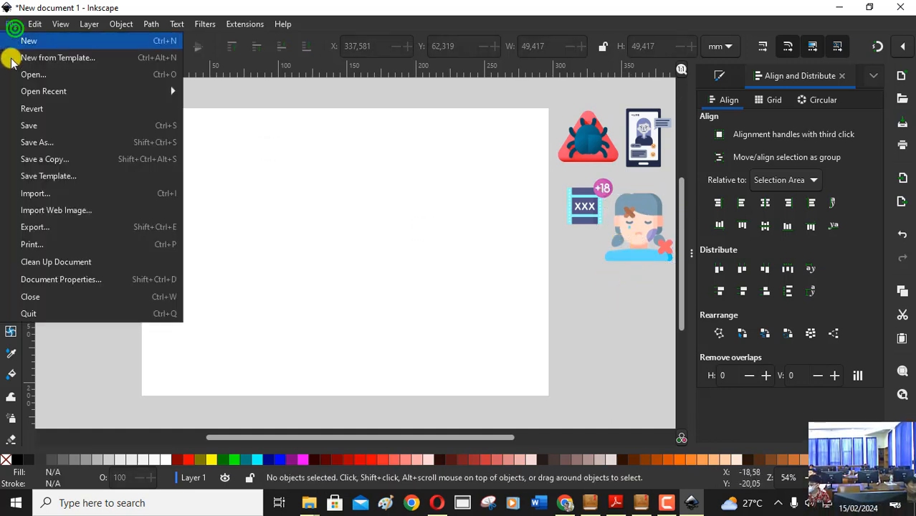
{"action": "left_click", "coordinate": [35, 192]}
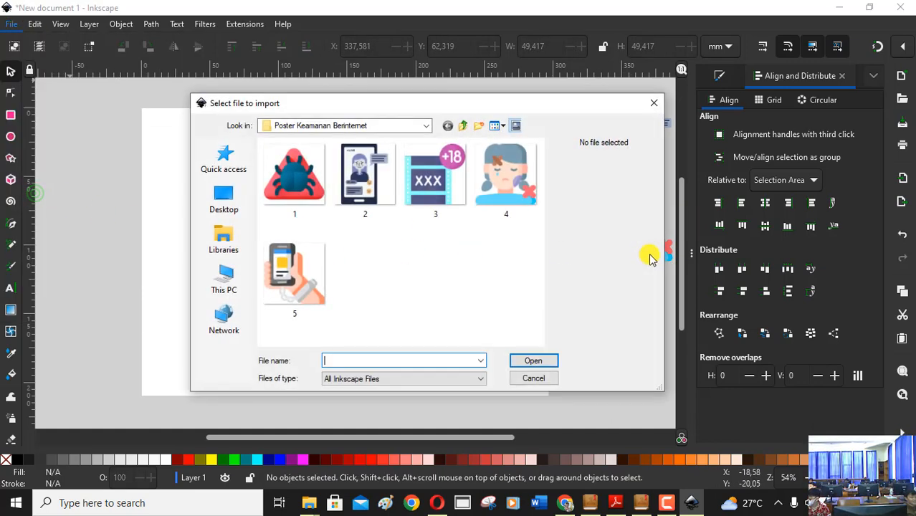
{"action": "left_click", "coordinate": [299, 270]}
{"action": "left_click", "coordinate": [536, 361]}
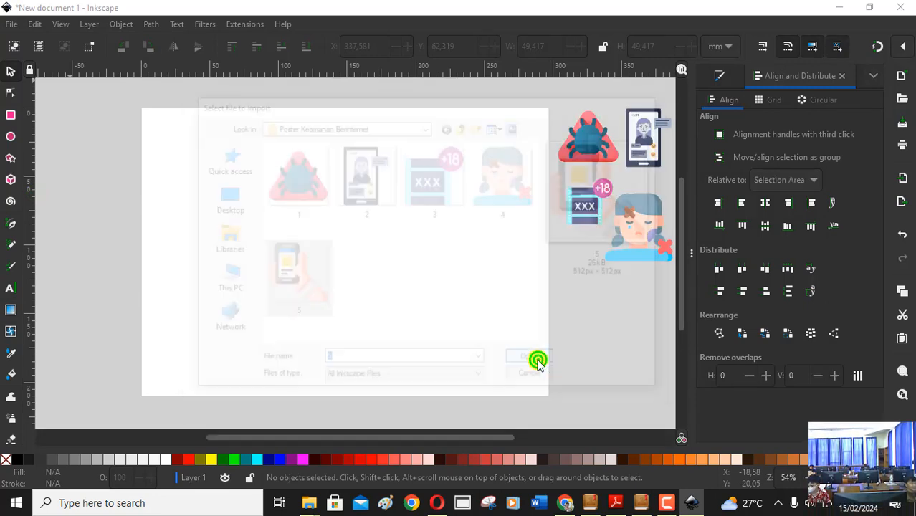
{"action": "left_click_drag", "start_coordinate": [634, 265], "coordinate": [590, 259]}
{"action": "left_click", "coordinate": [595, 340]}
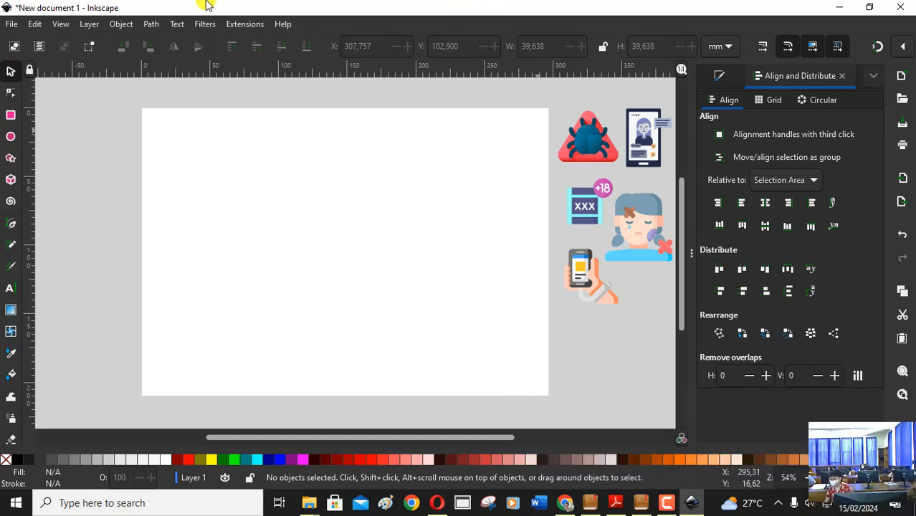
Begin saving the document and set the save location to the SD ISR folder in the Documents library.
{"action": "left_click", "coordinate": [13, 26]}
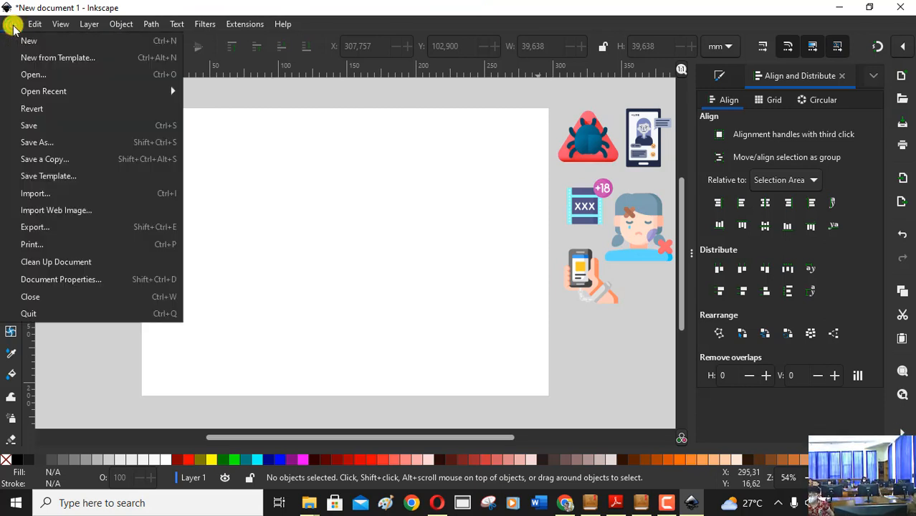
{"action": "left_click", "coordinate": [29, 126]}
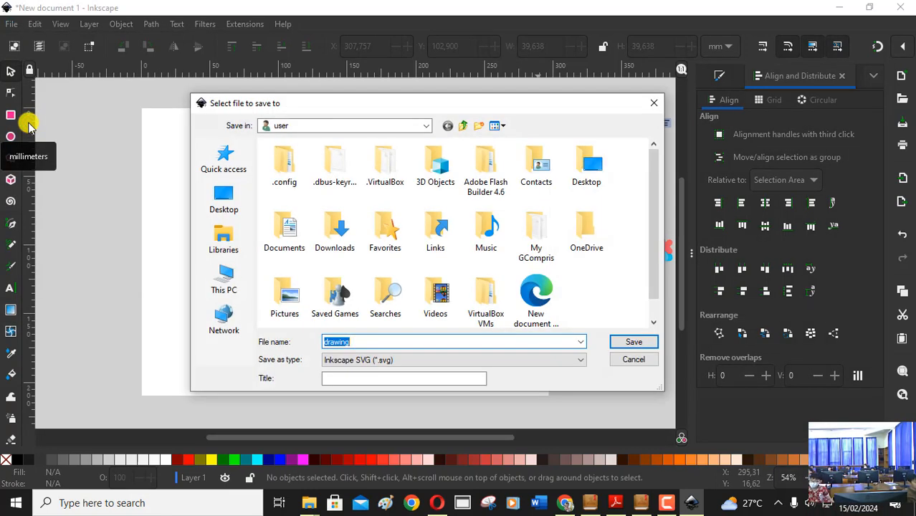
{"action": "left_click", "coordinate": [226, 239]}
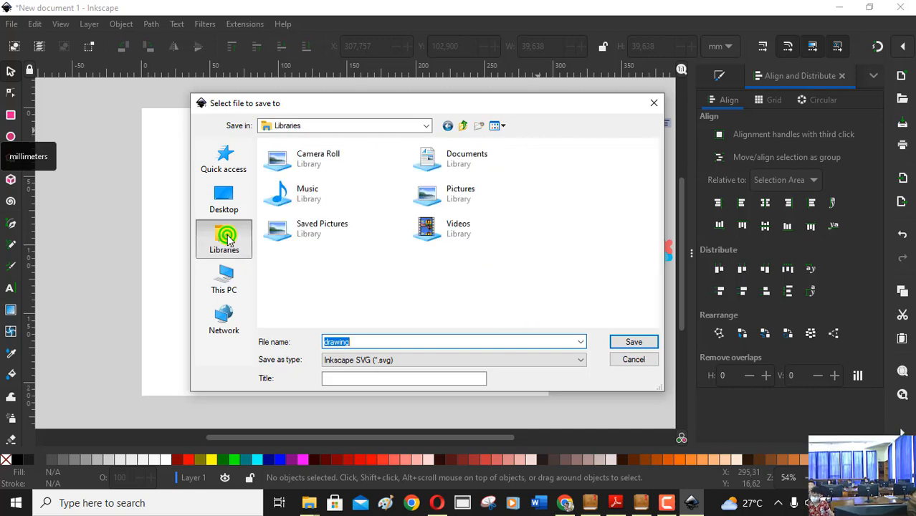
{"action": "left_click", "coordinate": [453, 154]}
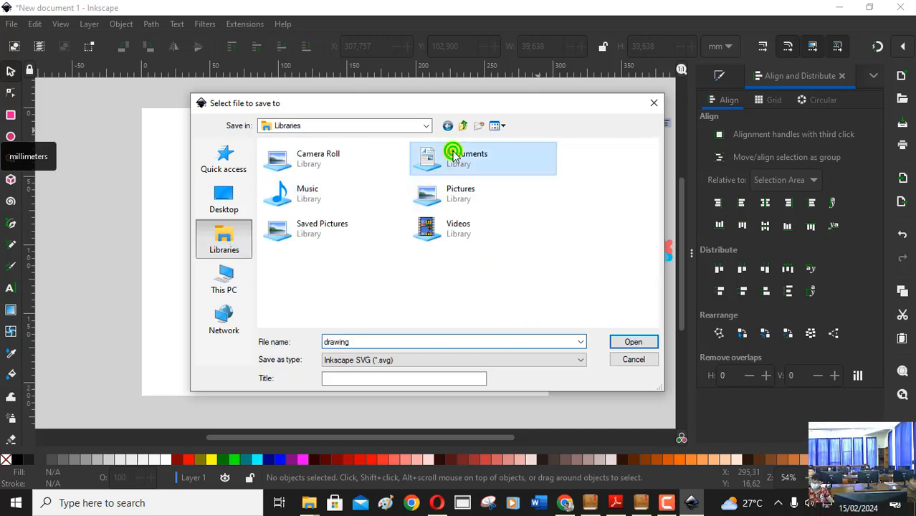
{"action": "left_click", "coordinate": [645, 346]}
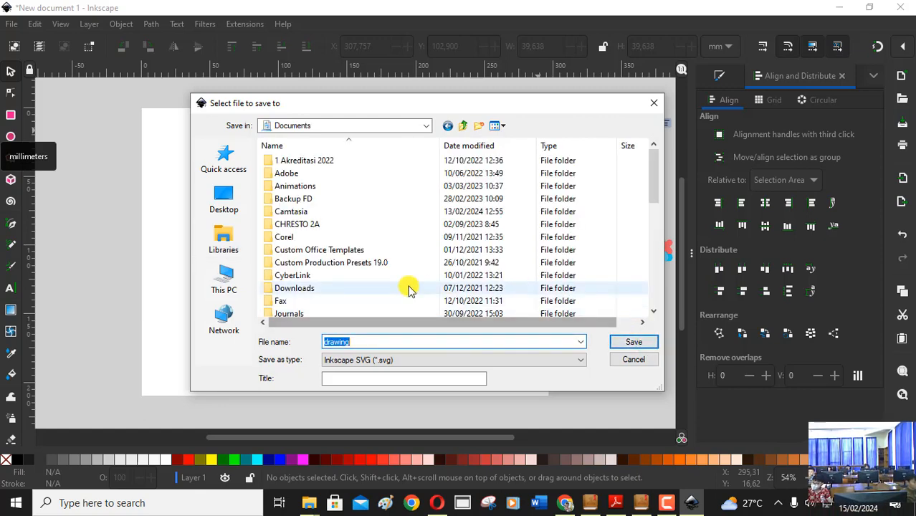
{"action": "scroll", "coordinate": [359, 260], "scroll_direction": "down", "scroll_amount": 8}
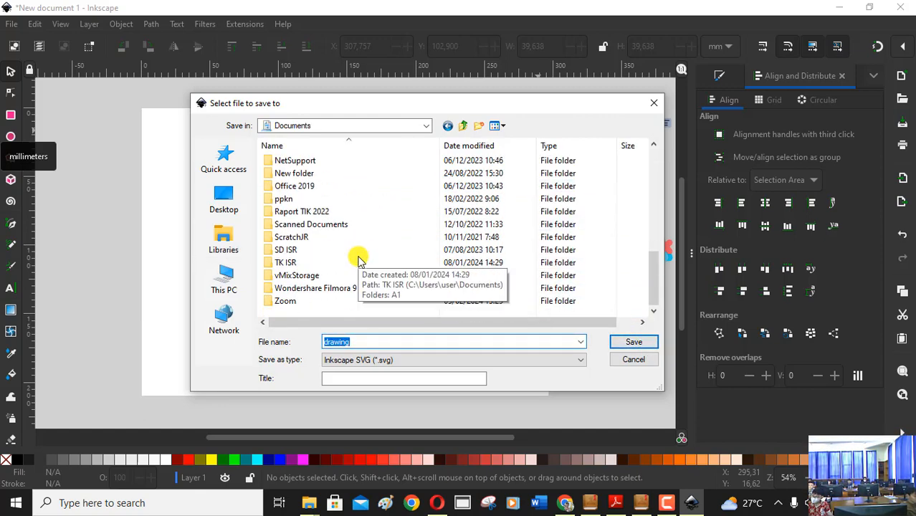
{"action": "left_click", "coordinate": [287, 250]}
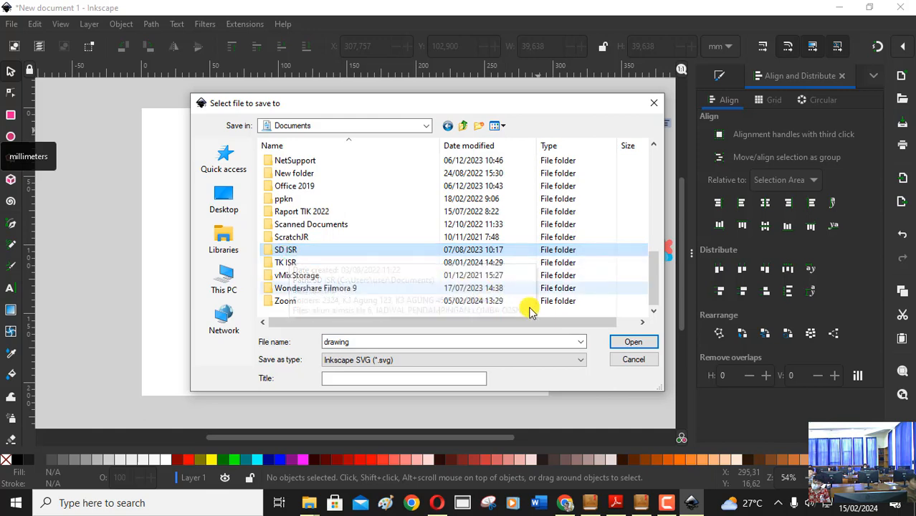
{"action": "left_click", "coordinate": [643, 345]}
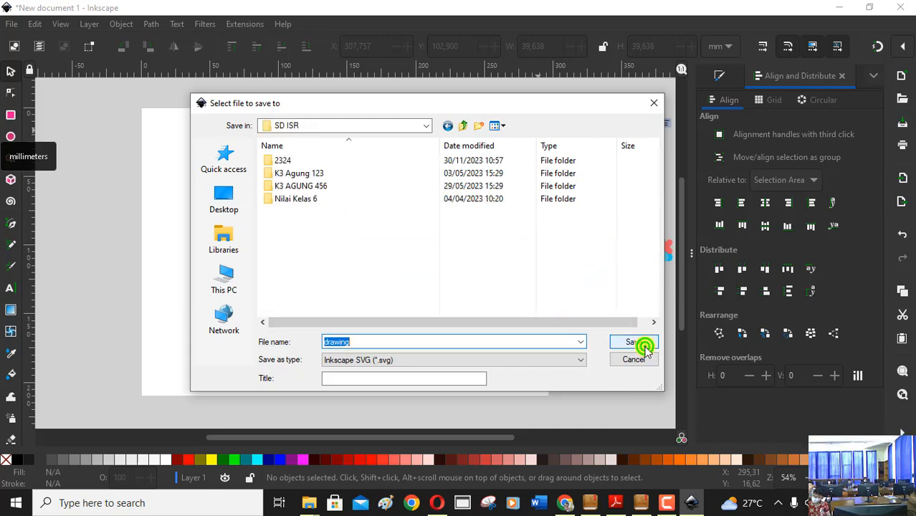
Save the poster as an Inkscape SVG in 2324 > KELAS 4B > SEMESTER 2, named with "Poster", the author's name and "4B 1".
{"action": "left_click", "coordinate": [267, 161]}
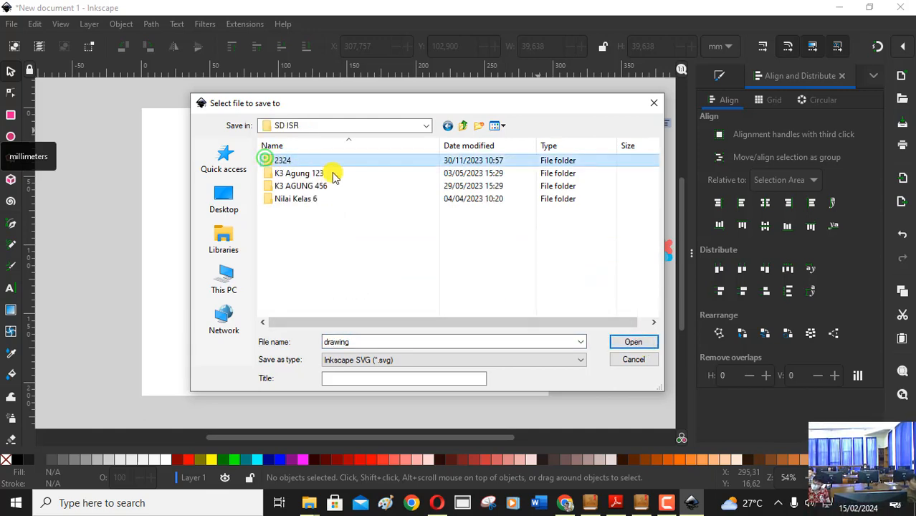
{"action": "left_click", "coordinate": [642, 343]}
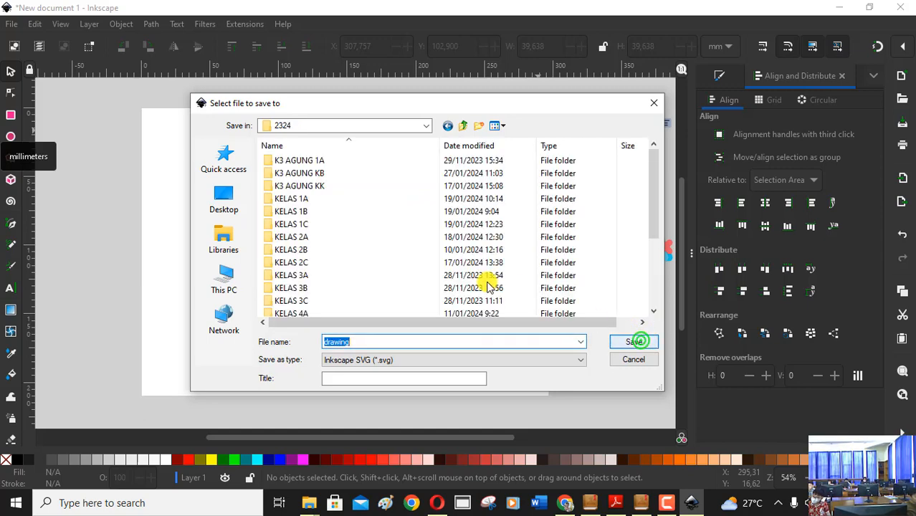
{"action": "scroll", "coordinate": [368, 243], "scroll_direction": "down", "scroll_amount": 2}
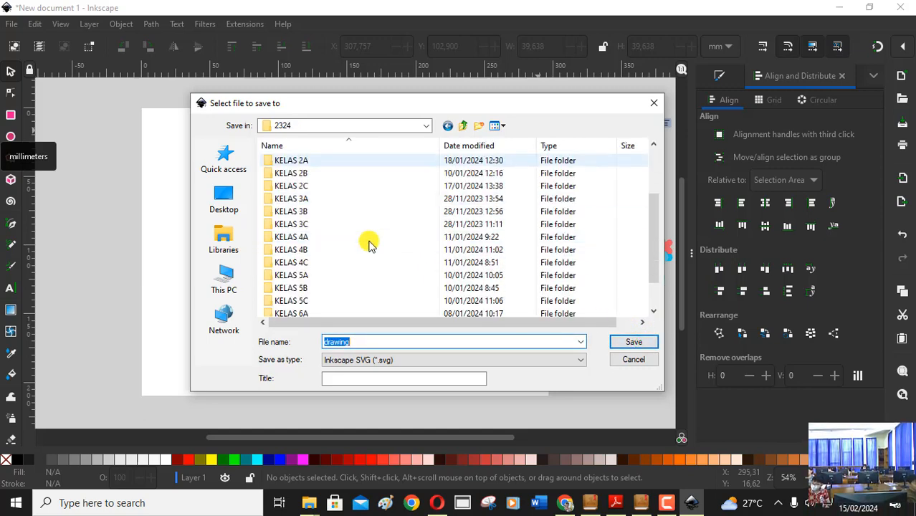
{"action": "left_click", "coordinate": [291, 249]}
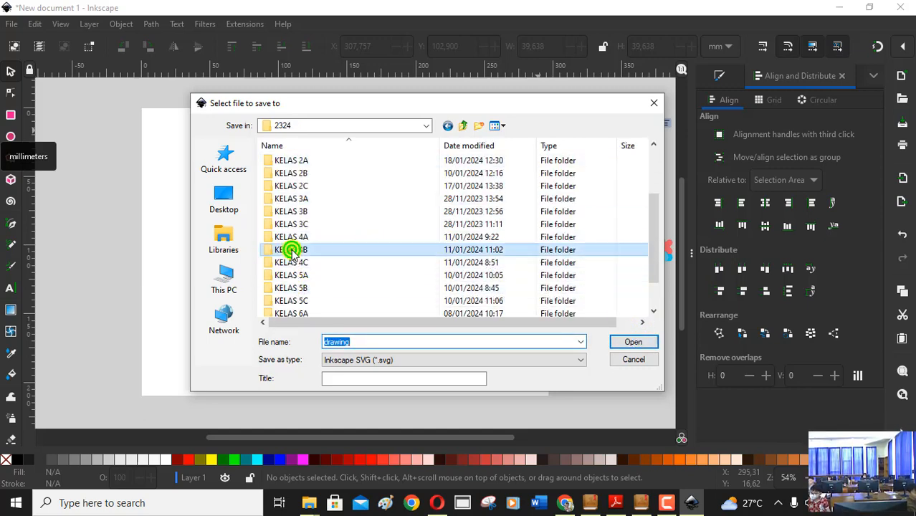
{"action": "left_click", "coordinate": [631, 343]}
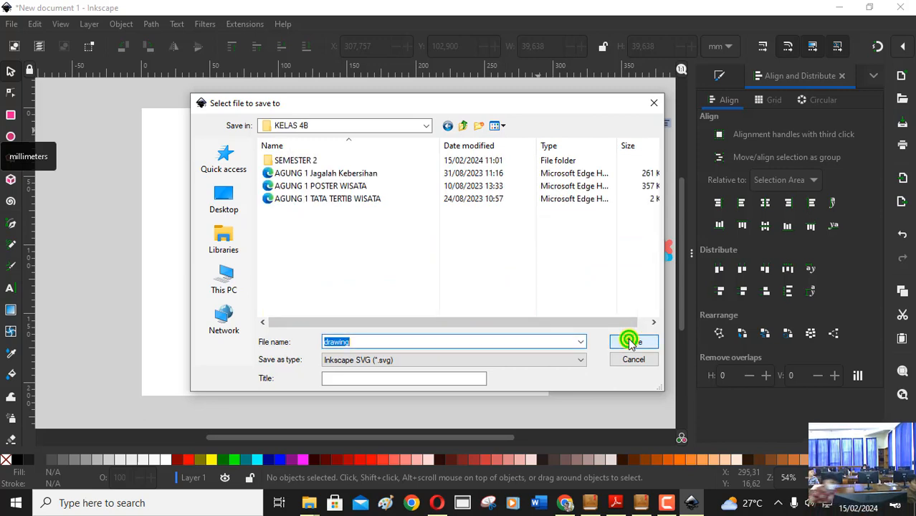
{"action": "left_click", "coordinate": [304, 161]}
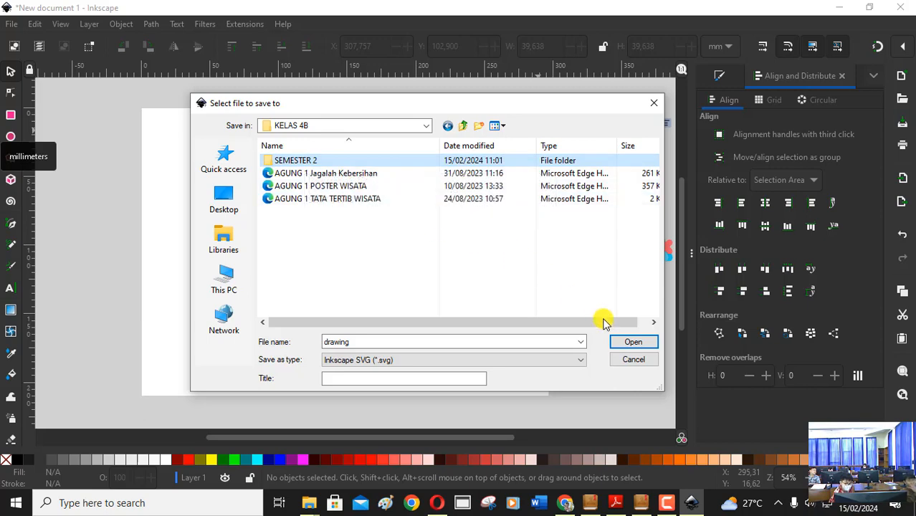
{"action": "left_click", "coordinate": [634, 343]}
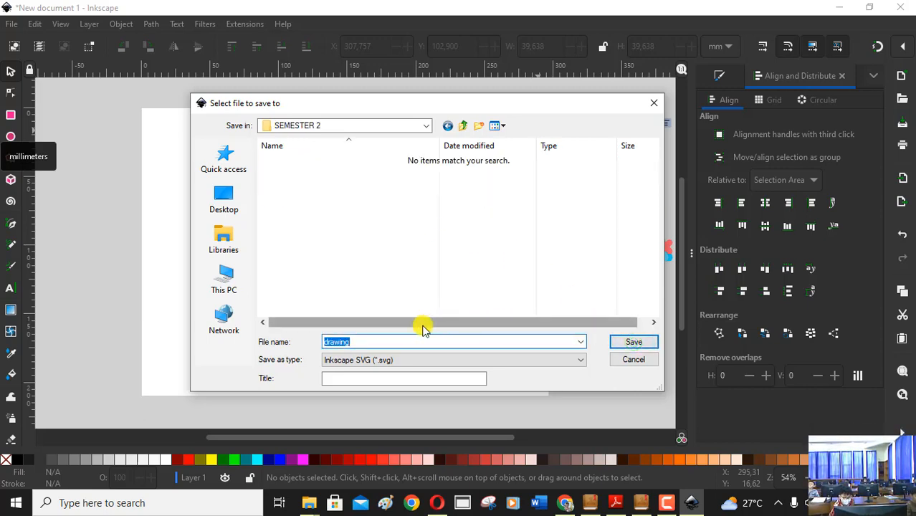
{"action": "left_click", "coordinate": [397, 343]}
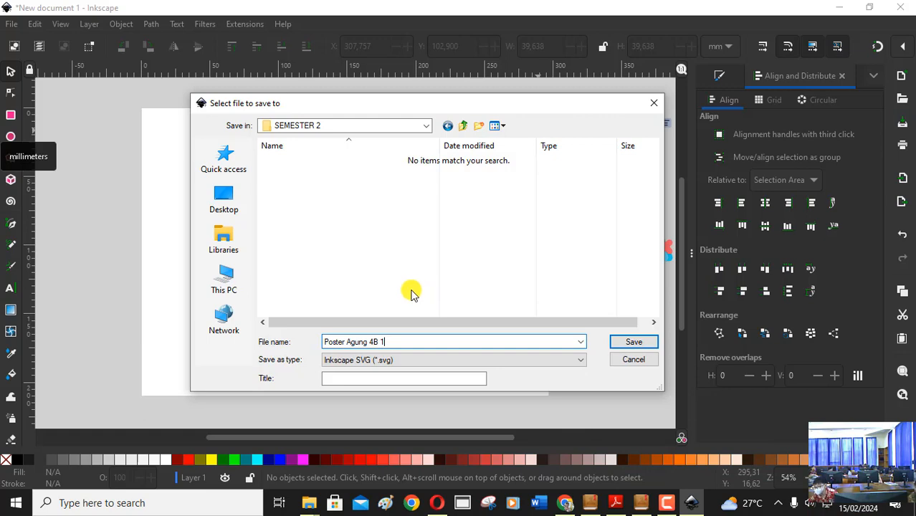
{"action": "left_click", "coordinate": [644, 343]}
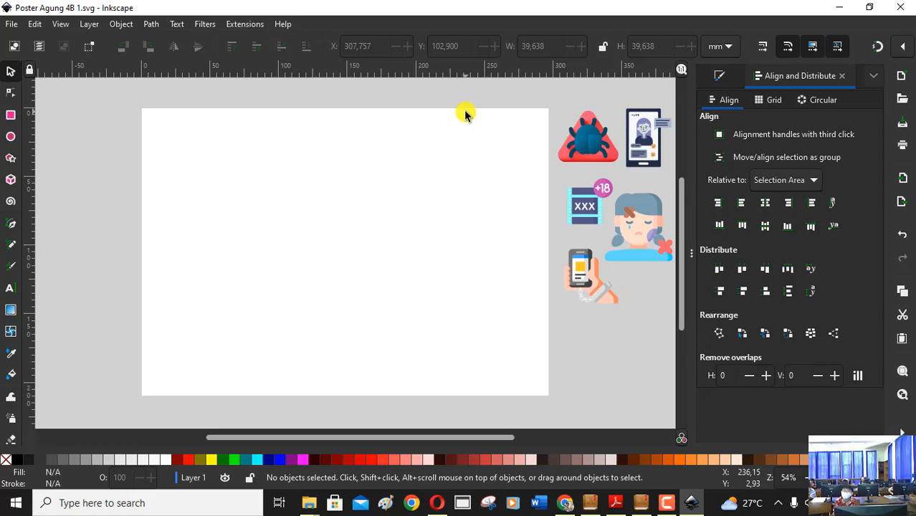
Switch to the Flip Builder textbook and examine the example poster layout on pages 142-143 up close.
{"action": "left_click", "coordinate": [592, 504]}
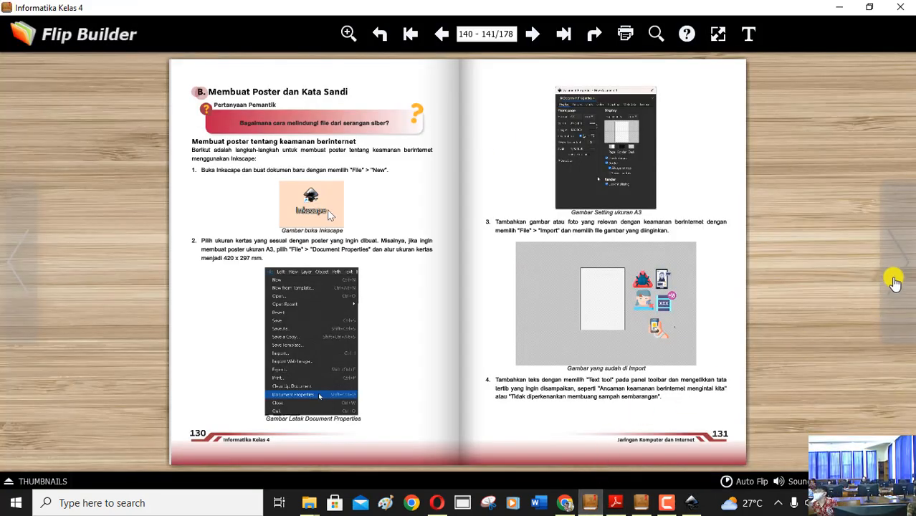
{"action": "left_click", "coordinate": [896, 281]}
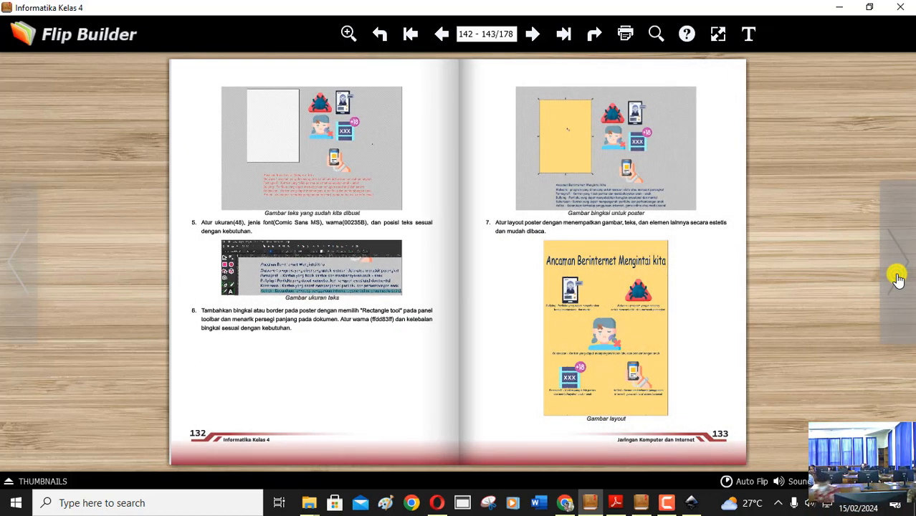
{"action": "left_click", "coordinate": [349, 34]}
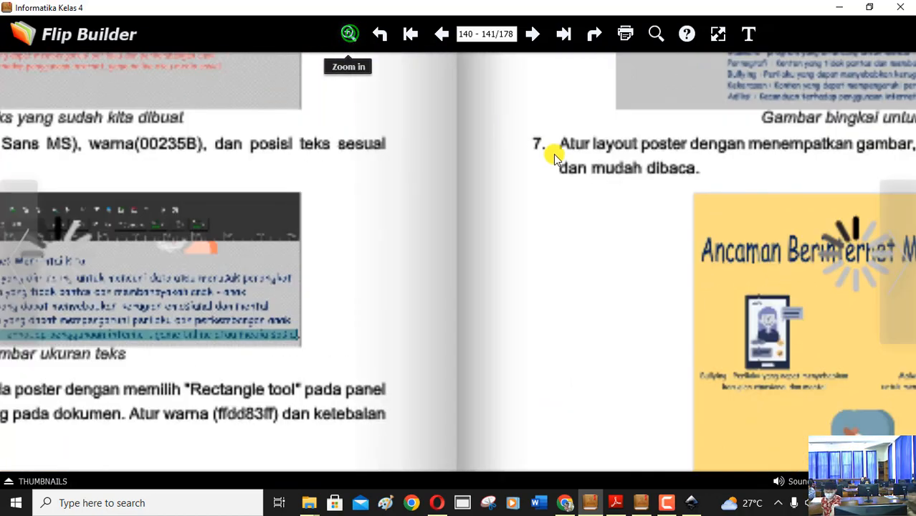
{"action": "left_click_drag", "start_coordinate": [743, 269], "coordinate": [277, 271]}
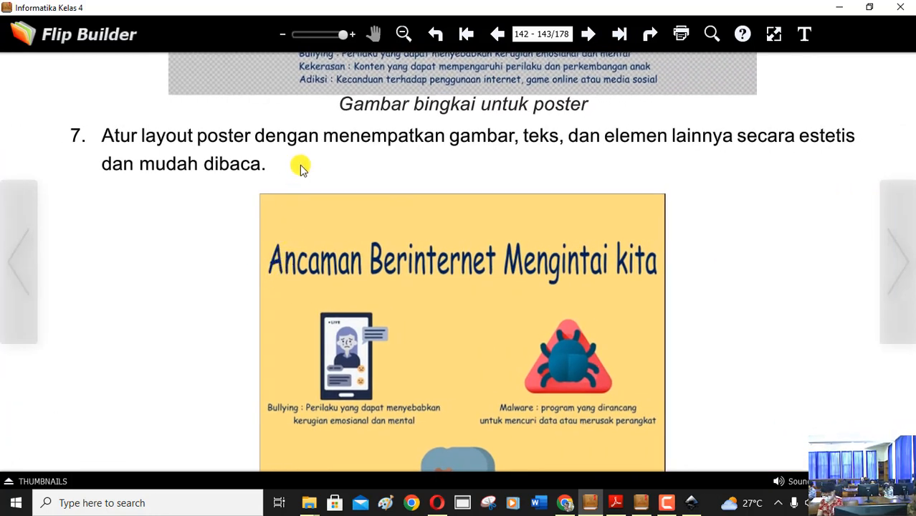
{"action": "left_click_drag", "start_coordinate": [547, 307], "coordinate": [548, 219]}
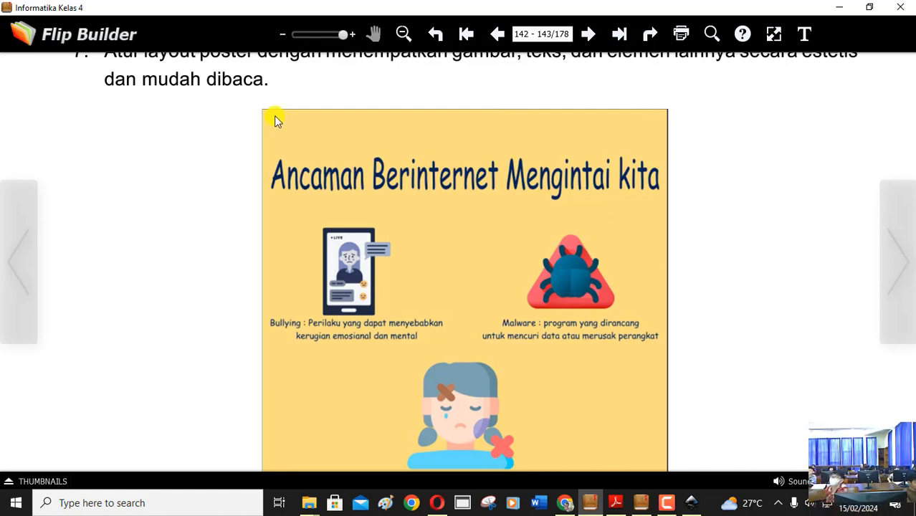
Switch back to Inkscape and start a text object near the page's upper left corner with the Text tool.
{"action": "key", "text": "alt+Tab"}
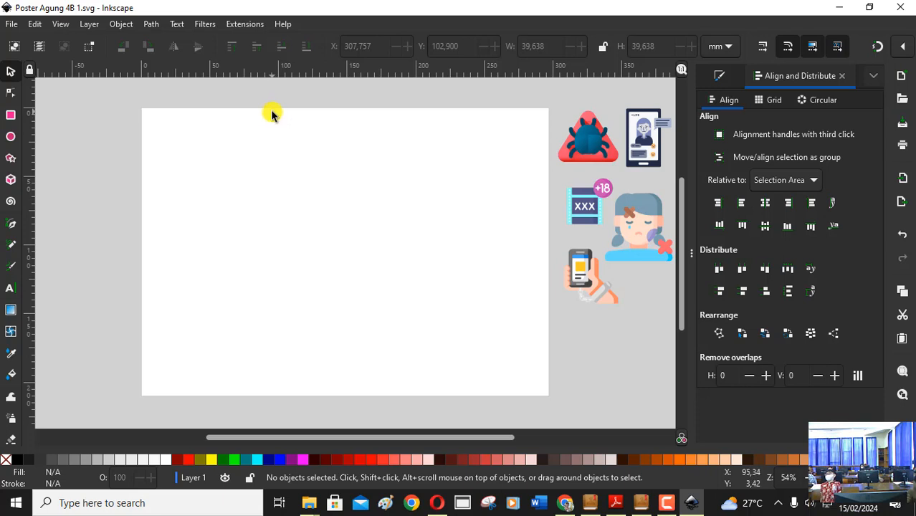
{"action": "left_click", "coordinate": [14, 287]}
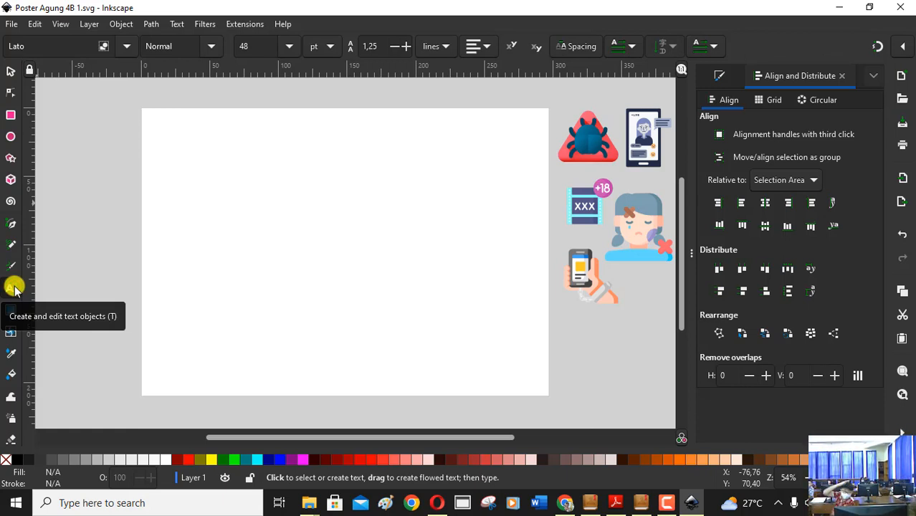
{"action": "left_click", "coordinate": [204, 137]}
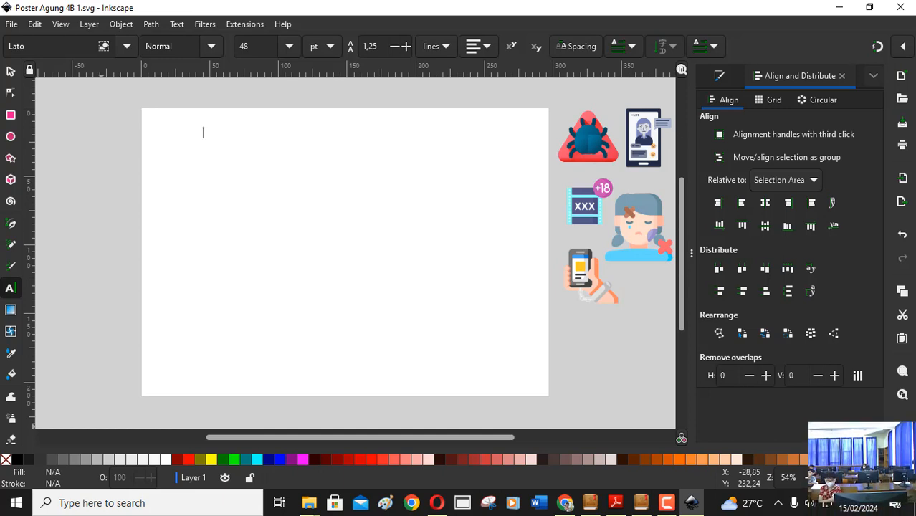
Look through the full range of colour swatches in the palette, from the basic colours to the last shades and back.
{"action": "scroll", "coordinate": [459, 460], "scroll_direction": "right", "scroll_amount": 3}
{"action": "scroll", "coordinate": [459, 460], "scroll_direction": "right", "scroll_amount": 3}
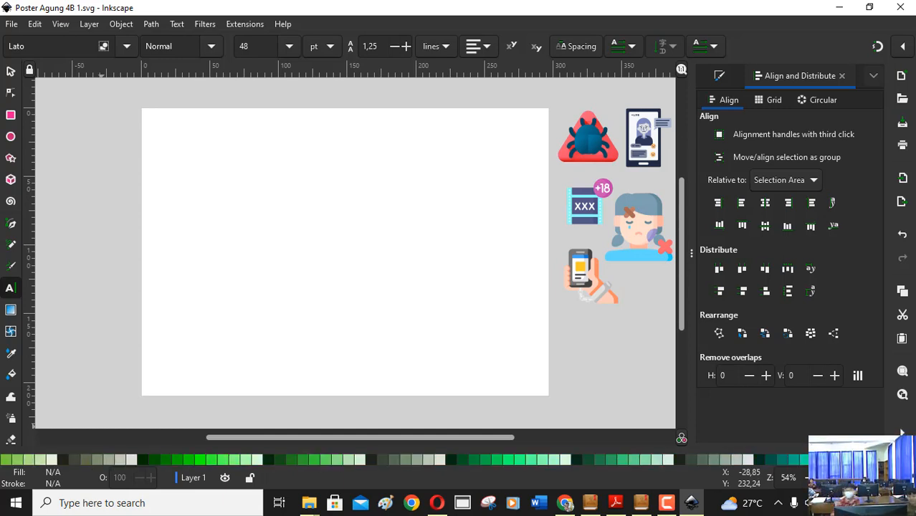
{"action": "scroll", "coordinate": [459, 460], "scroll_direction": "right", "scroll_amount": 3}
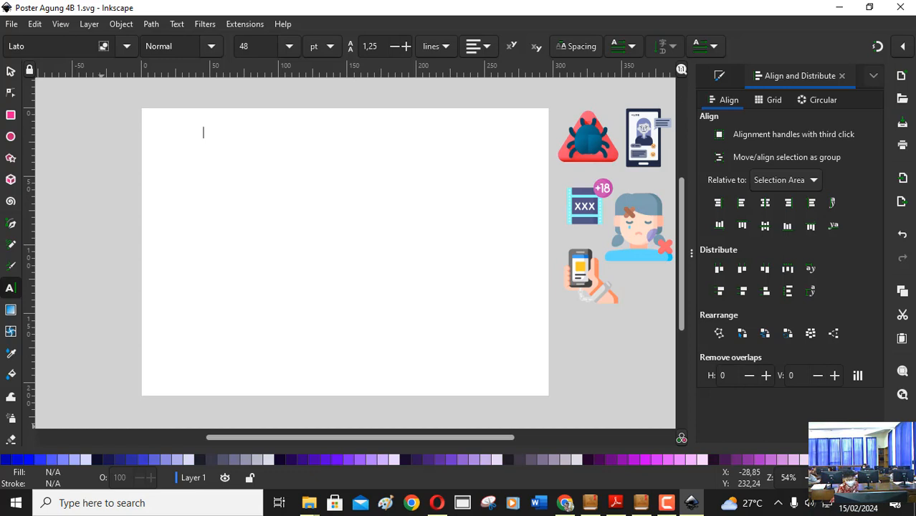
{"action": "left_click", "coordinate": [891, 463]}
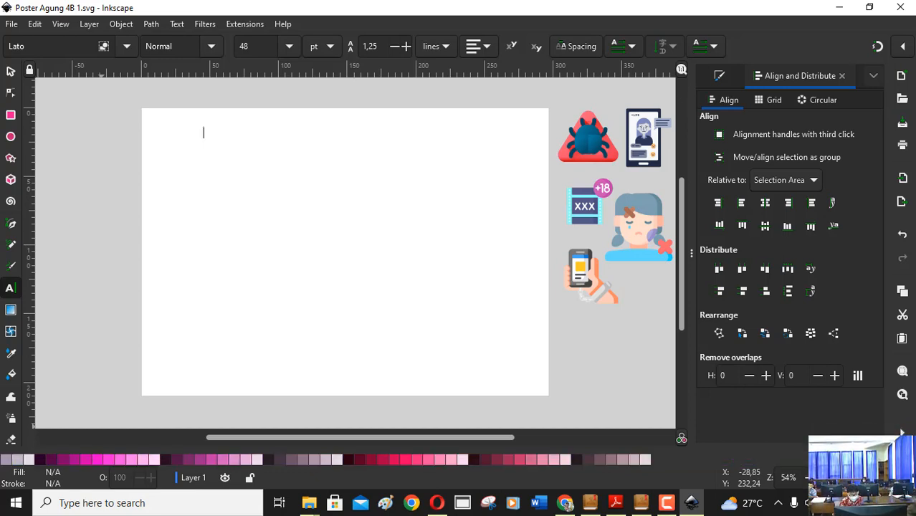
{"action": "left_click", "coordinate": [891, 457]}
{"action": "left_click", "coordinate": [891, 457]}
{"action": "left_click", "coordinate": [891, 457]}
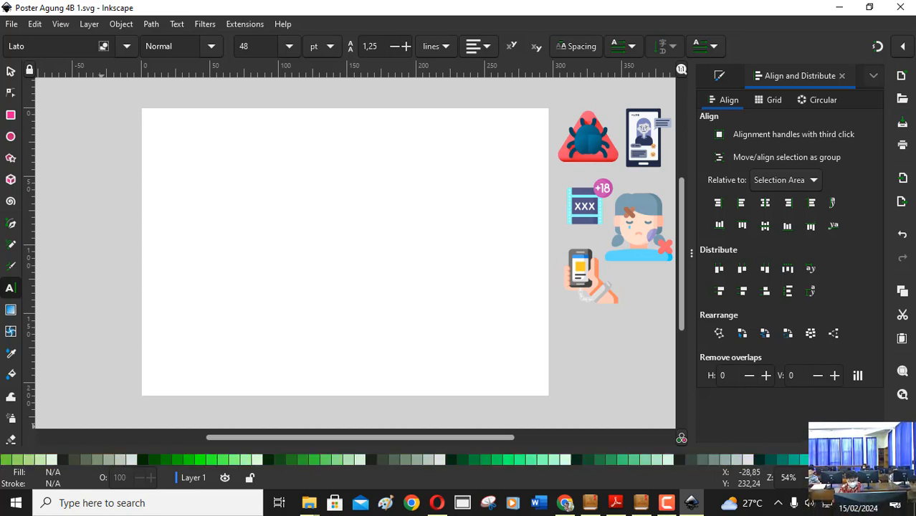
{"action": "left_click", "coordinate": [891, 457]}
{"action": "left_click", "coordinate": [891, 457]}
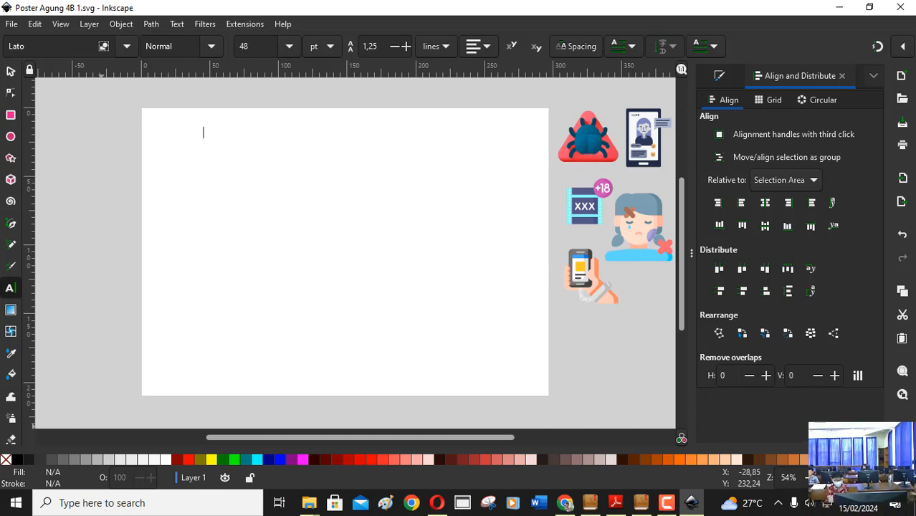
Set the fill colour for the new text to Green (#008000).
{"action": "right_click", "coordinate": [226, 460]}
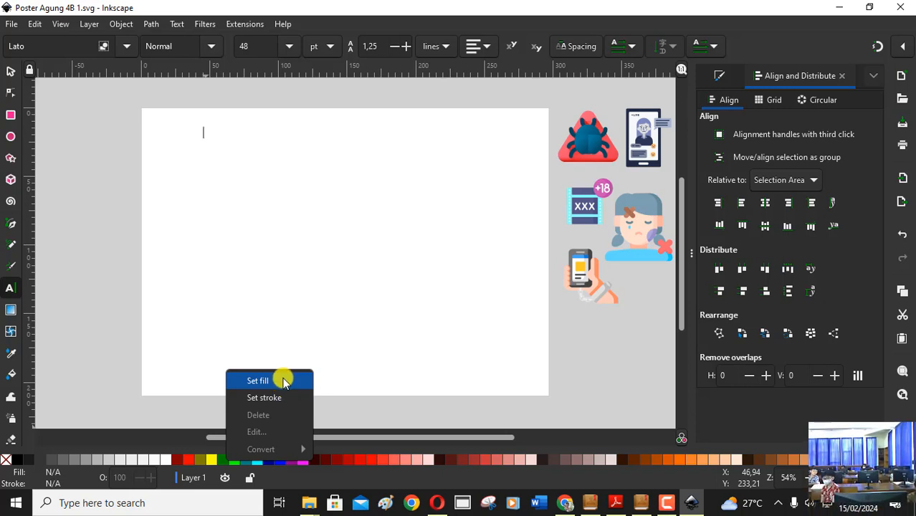
{"action": "left_click", "coordinate": [284, 381]}
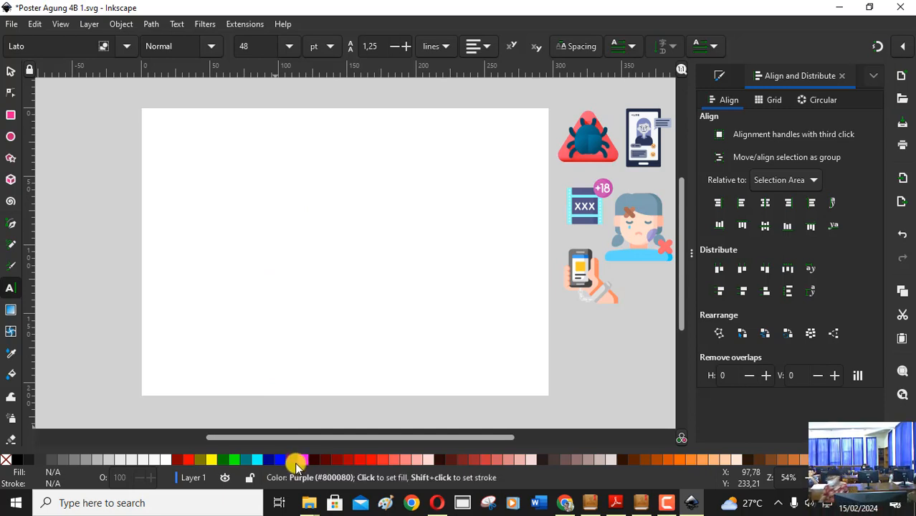
{"action": "right_click", "coordinate": [272, 463]}
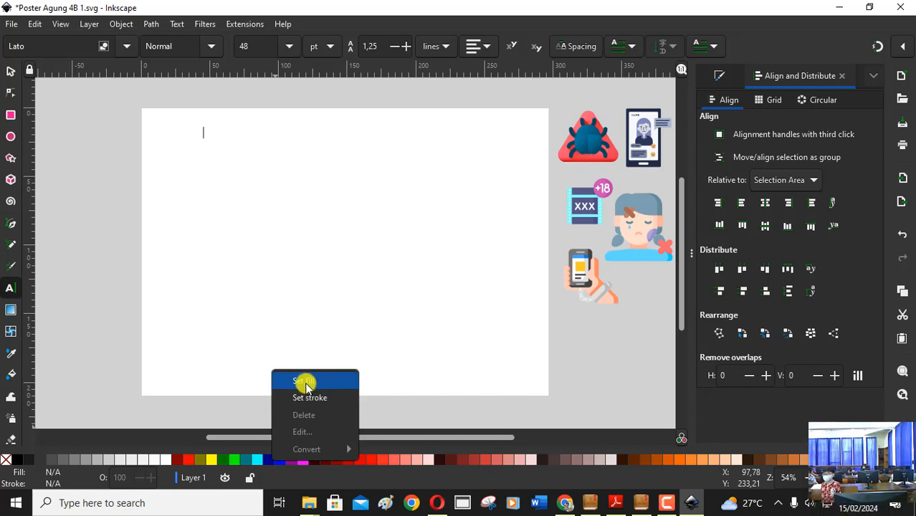
{"action": "left_click", "coordinate": [70, 240]}
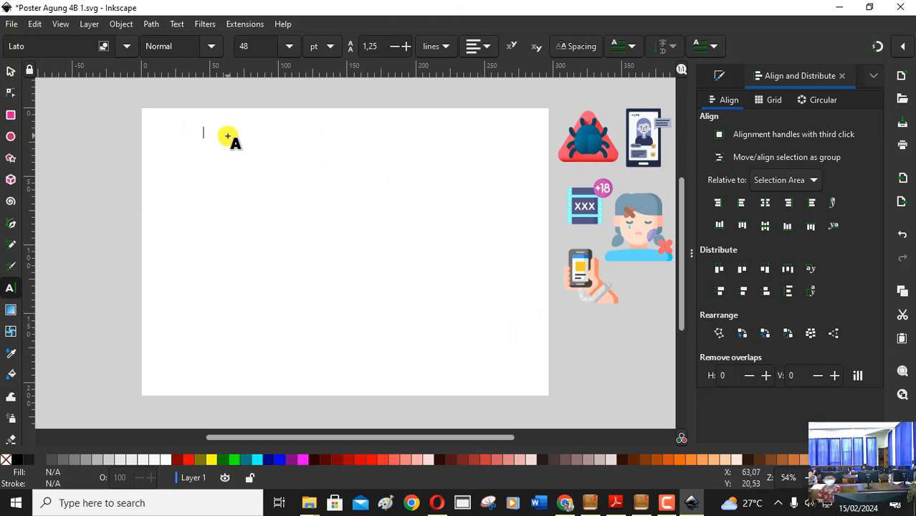
Enter the poster title "Ancaman Berinternet Mengintai Kita" in the text object near the page's upper left corner.
{"action": "type", "text": "D"}
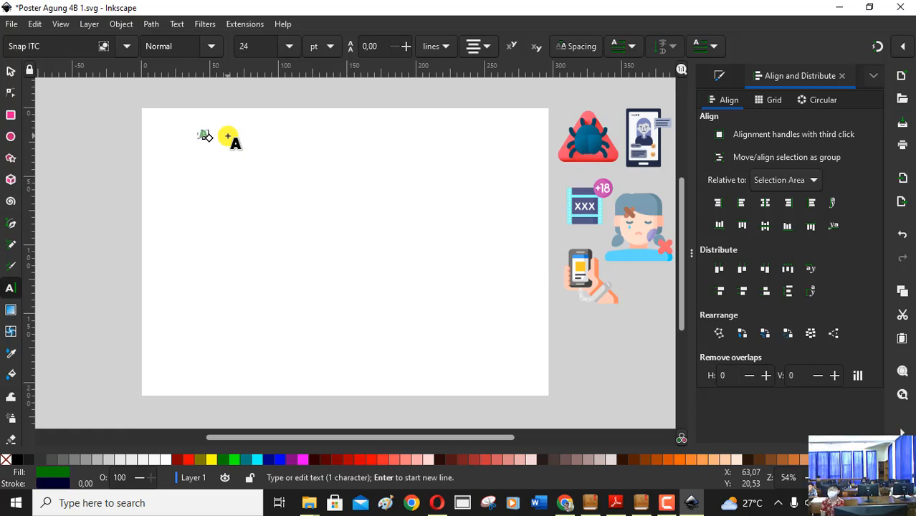
{"action": "type", "text": "ncaman"}
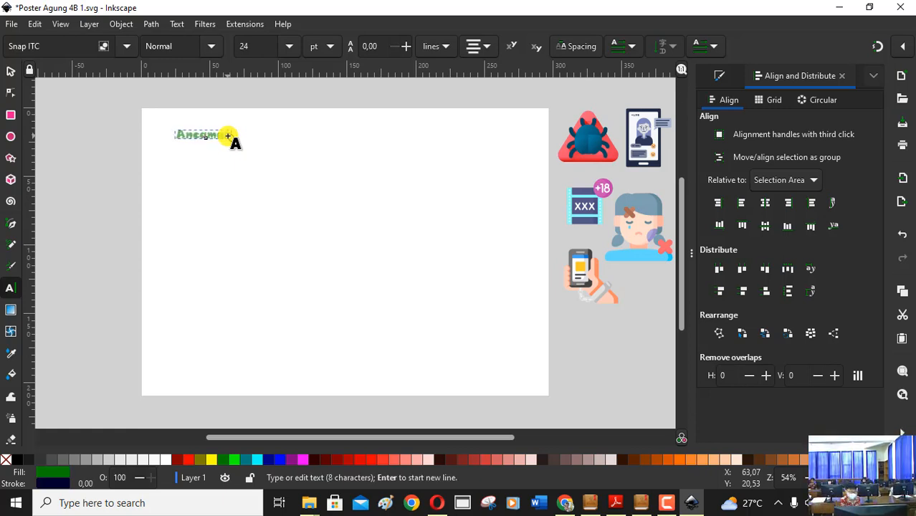
{"action": "type", "text": " Ber"}
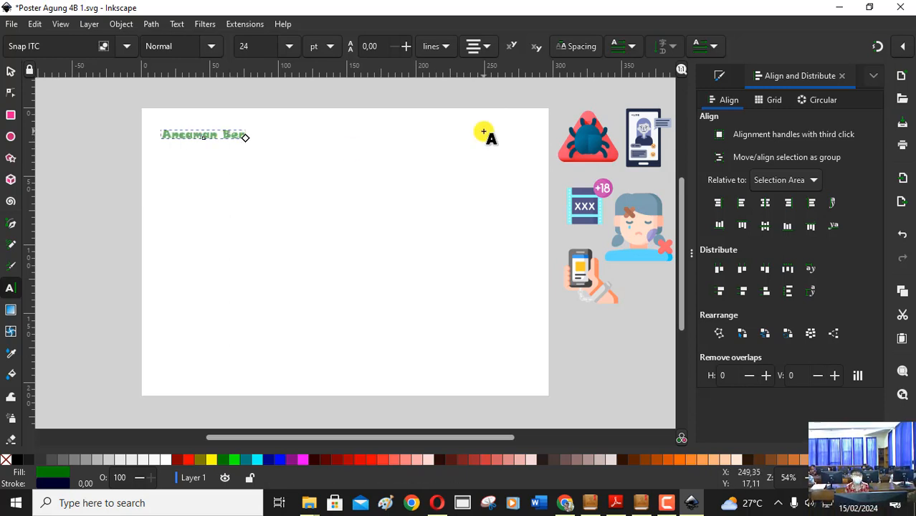
{"action": "type", "text": "inter"}
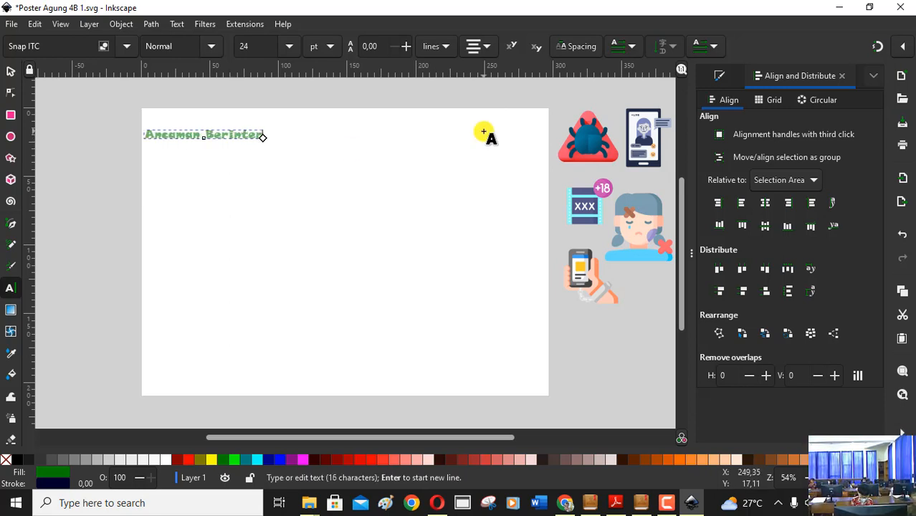
{"action": "type", "text": "net"}
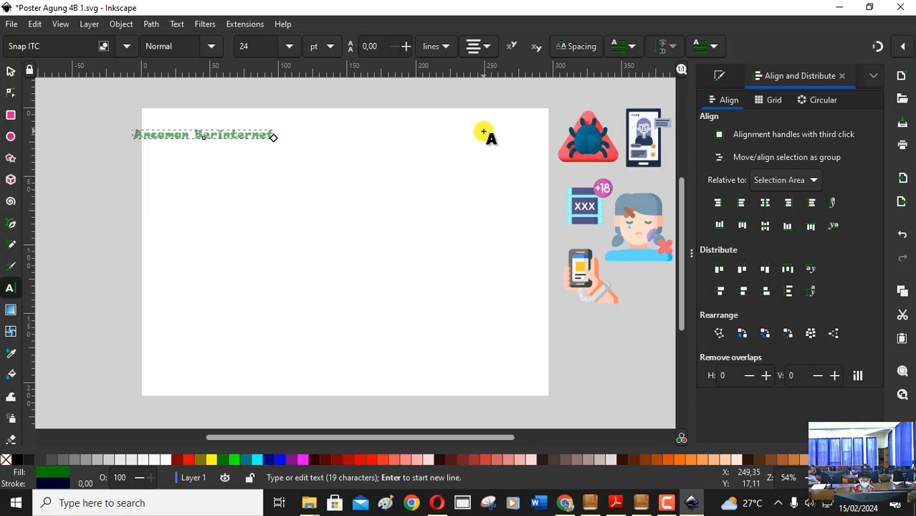
{"action": "type", "text": " Meng"}
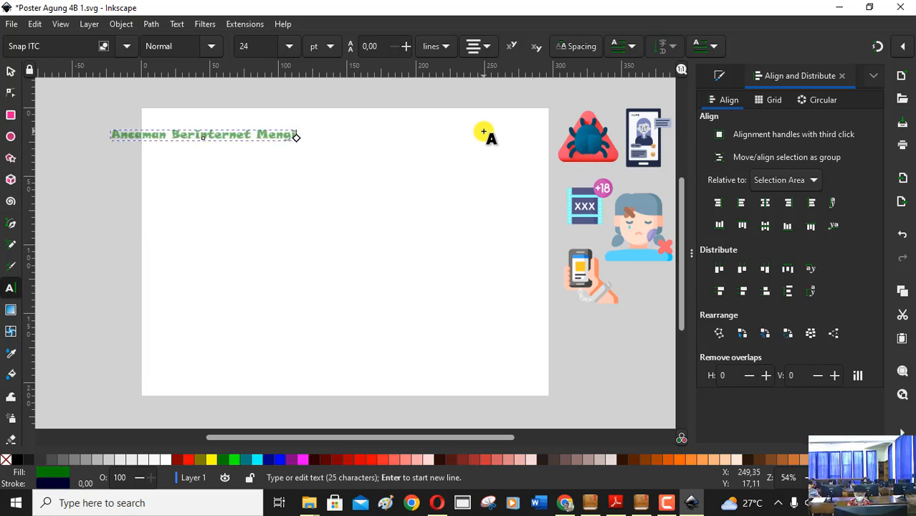
{"action": "type", "text": "intai"}
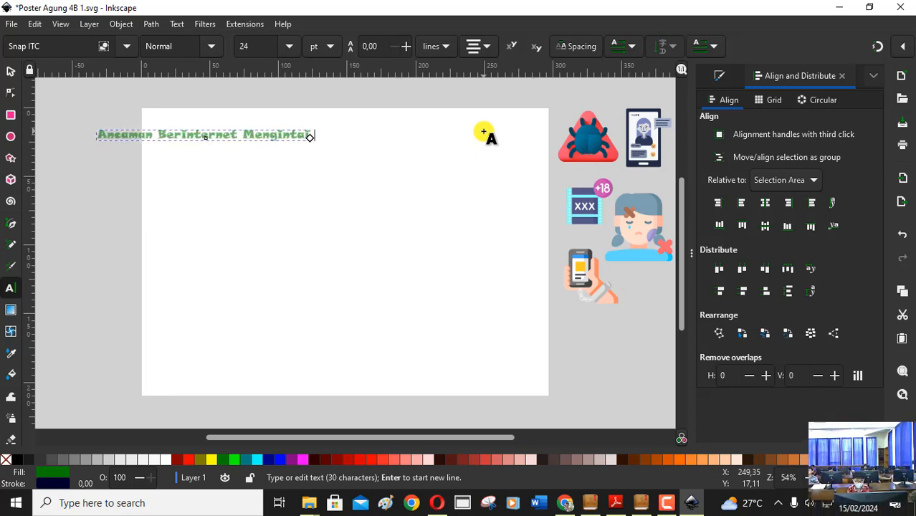
{"action": "type", "text": "Kita"}
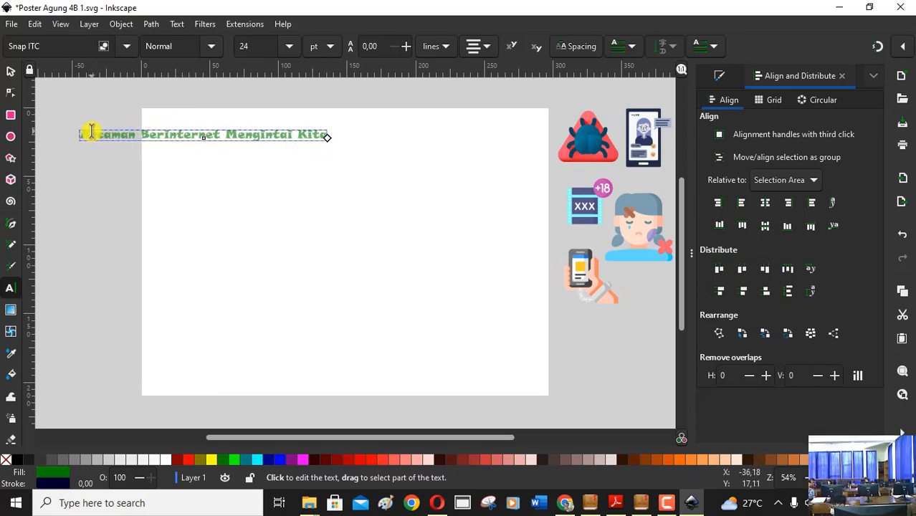
Try the Stencil and Tempus Sans ITC fonts on the whole title text.
{"action": "left_click_drag", "start_coordinate": [84, 133], "coordinate": [138, 136]}
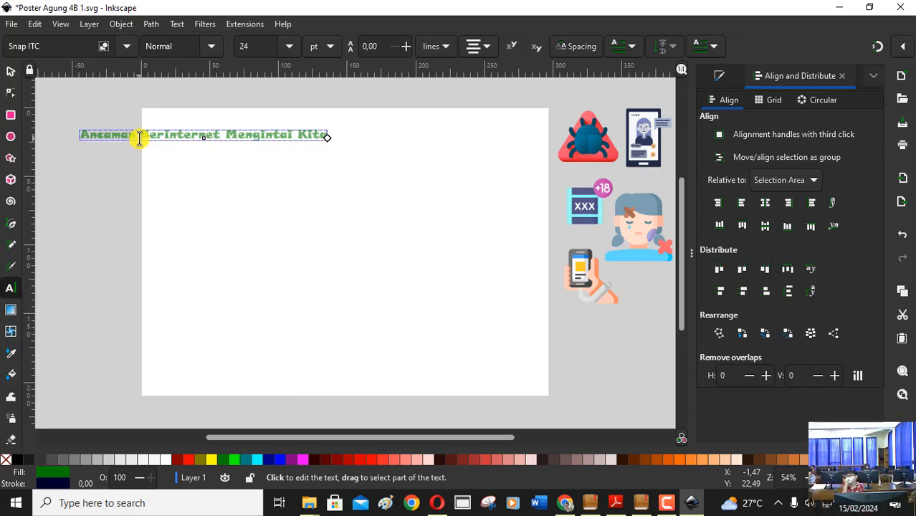
{"action": "triple_click", "coordinate": [139, 137]}
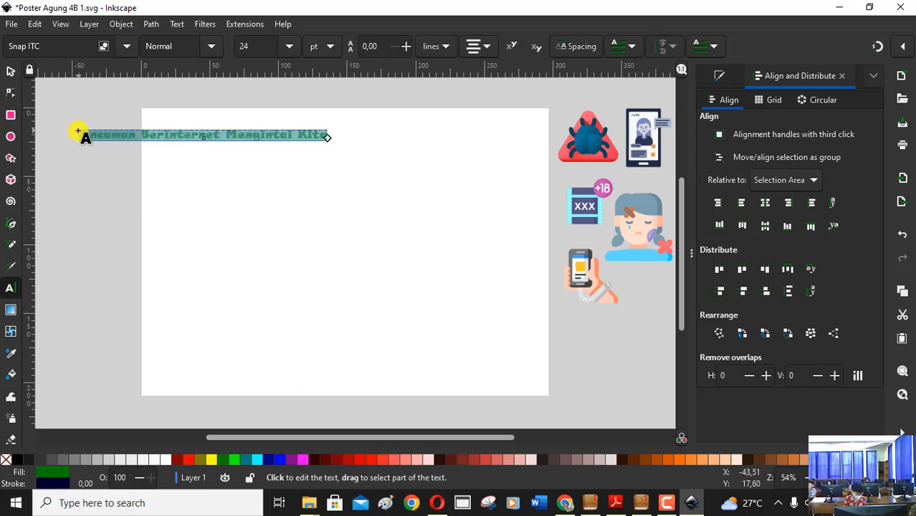
{"action": "left_click", "coordinate": [126, 48]}
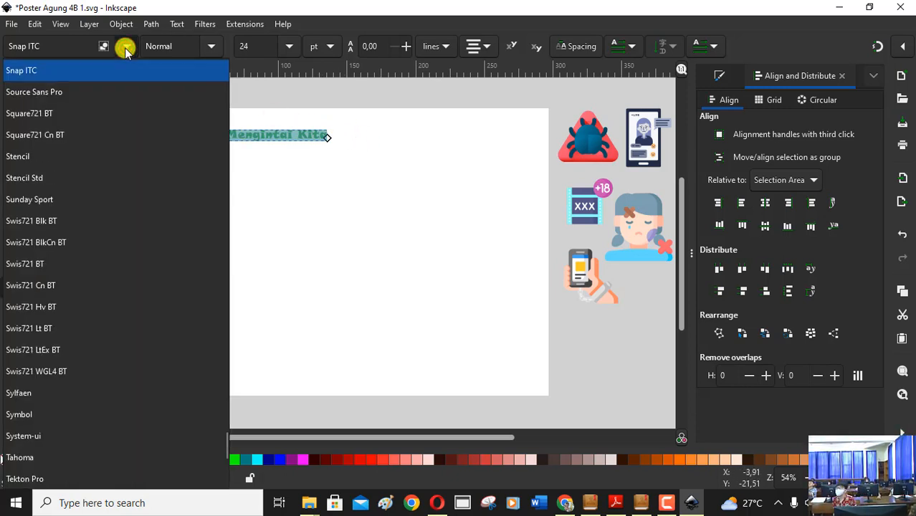
{"action": "left_click", "coordinate": [49, 163]}
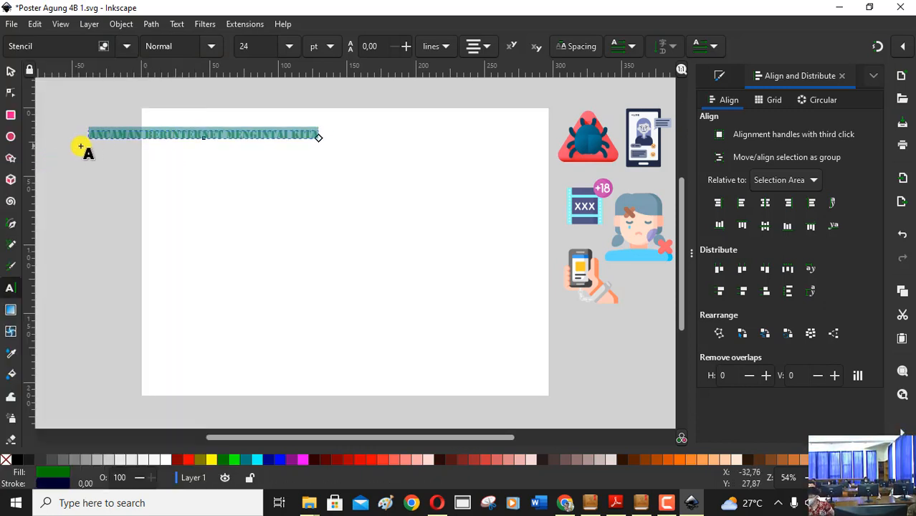
{"action": "left_click", "coordinate": [124, 49]}
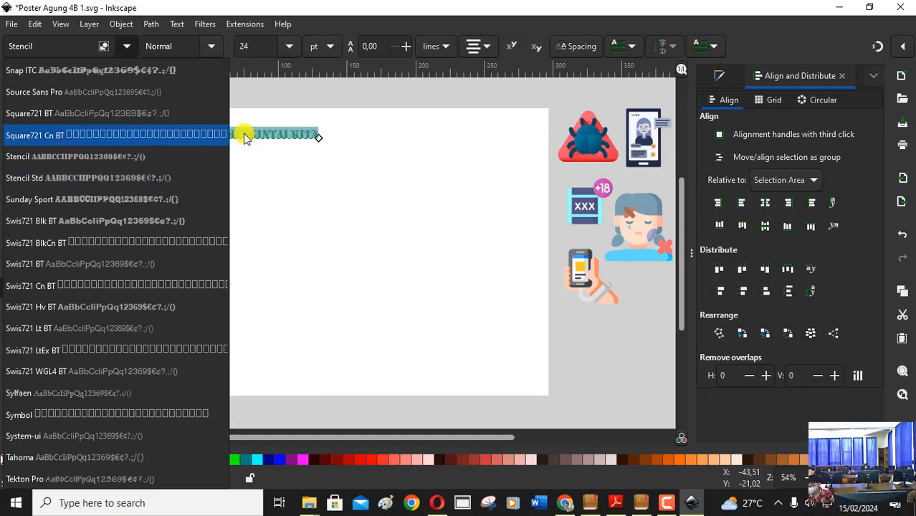
{"action": "scroll", "coordinate": [91, 177], "scroll_direction": "down", "scroll_amount": 5}
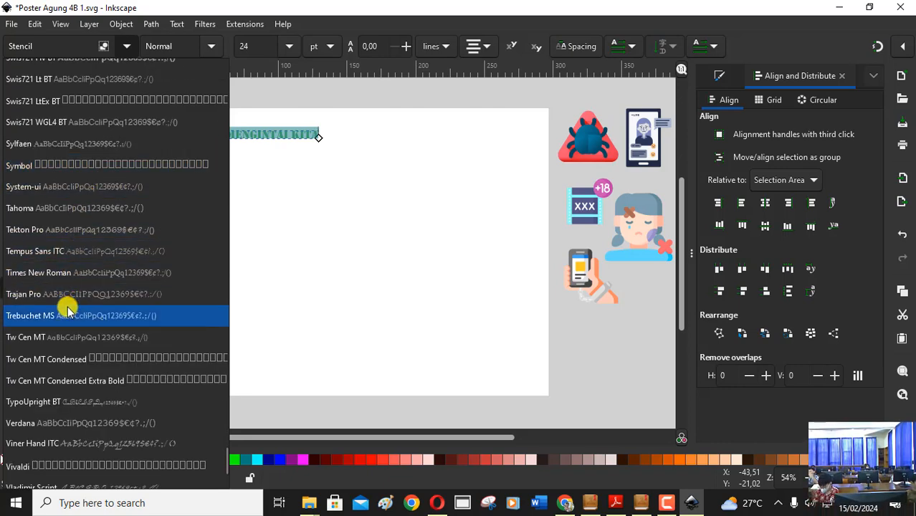
{"action": "left_click", "coordinate": [86, 254]}
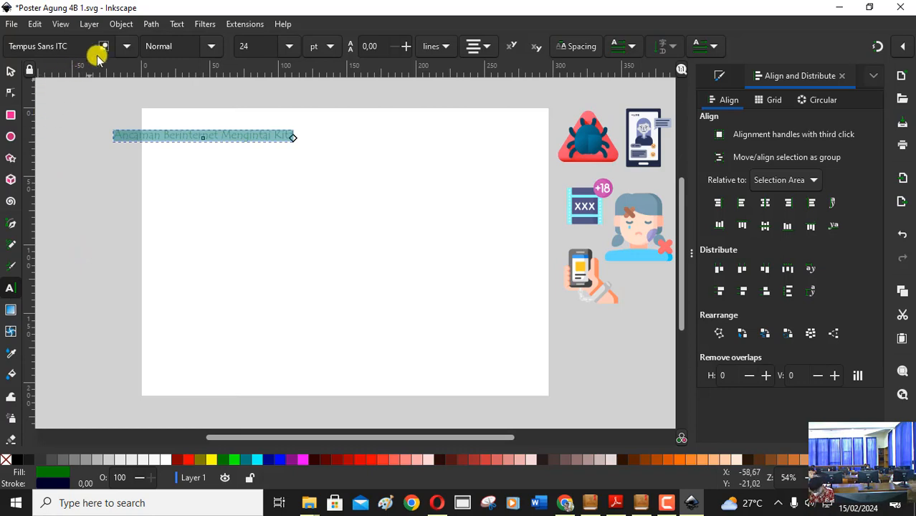
Set the title's font to MV Boli.
{"action": "left_click", "coordinate": [126, 46]}
{"action": "scroll", "coordinate": [79, 304], "scroll_direction": "down", "scroll_amount": 5}
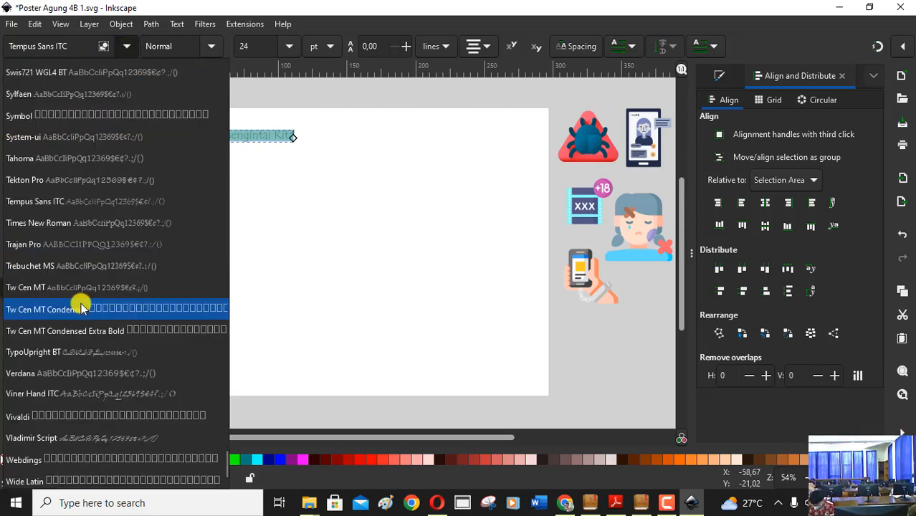
{"action": "scroll", "coordinate": [81, 304], "scroll_direction": "down", "scroll_amount": 1}
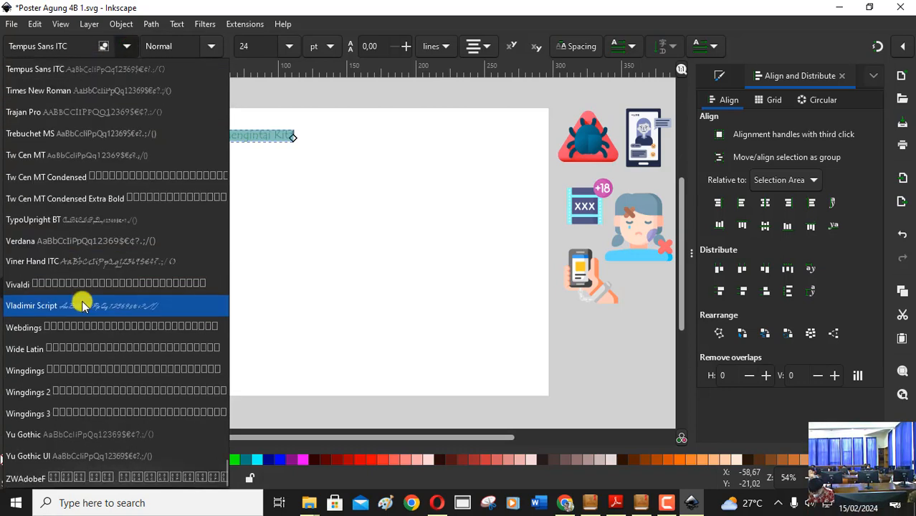
{"action": "scroll", "coordinate": [82, 300], "scroll_direction": "up", "scroll_amount": 9}
{"action": "scroll", "coordinate": [82, 297], "scroll_direction": "up", "scroll_amount": 4}
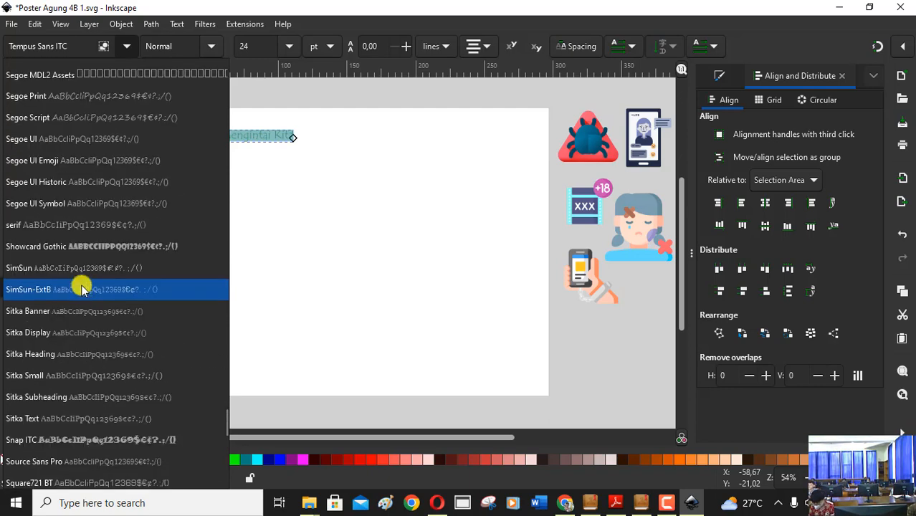
{"action": "scroll", "coordinate": [67, 332], "scroll_direction": "up", "scroll_amount": 5}
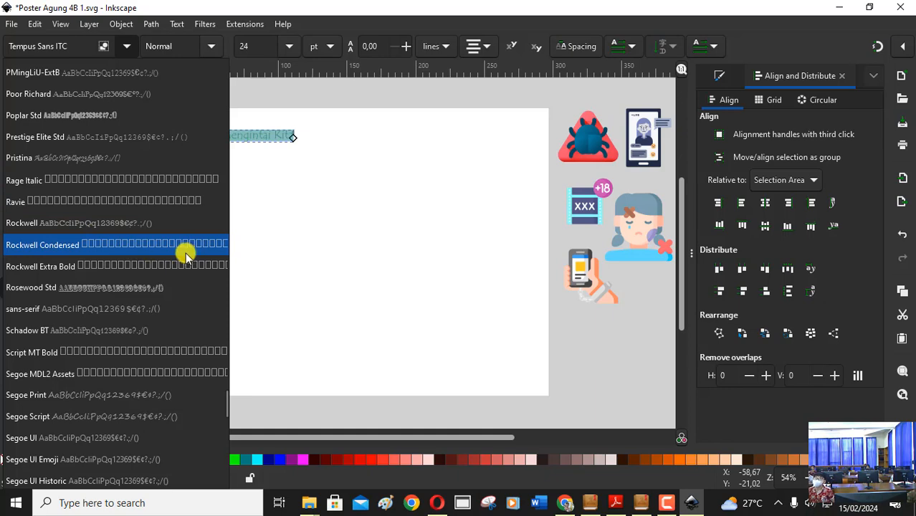
{"action": "scroll", "coordinate": [185, 252], "scroll_direction": "up", "scroll_amount": 3}
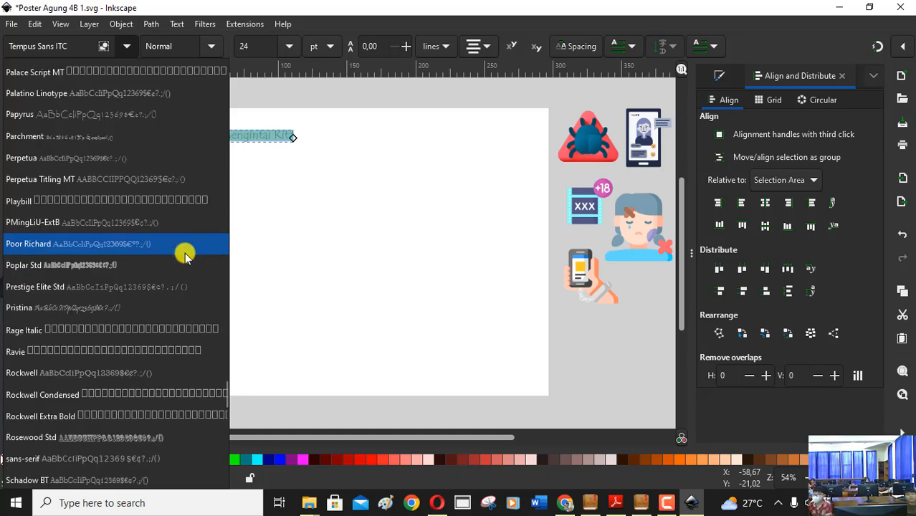
{"action": "scroll", "coordinate": [185, 256], "scroll_direction": "up", "scroll_amount": 3}
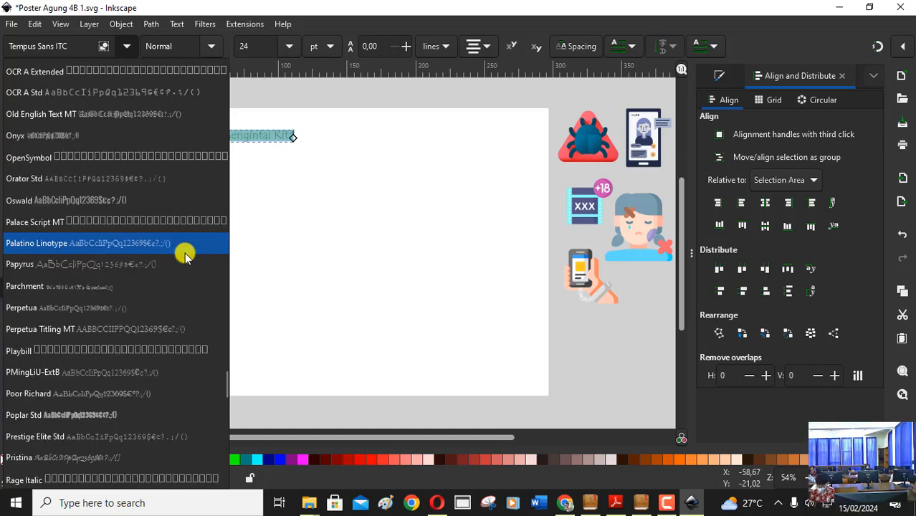
{"action": "scroll", "coordinate": [185, 256], "scroll_direction": "up", "scroll_amount": 8}
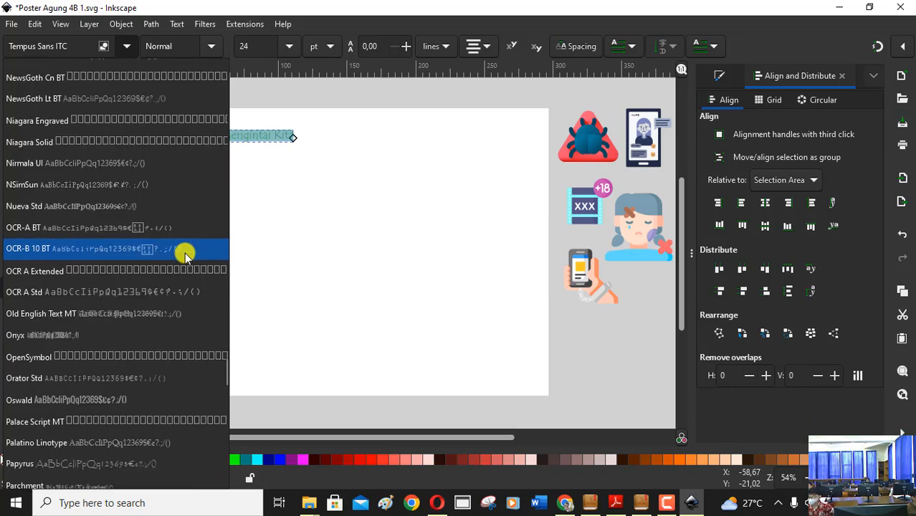
{"action": "scroll", "coordinate": [181, 256], "scroll_direction": "up", "scroll_amount": 3}
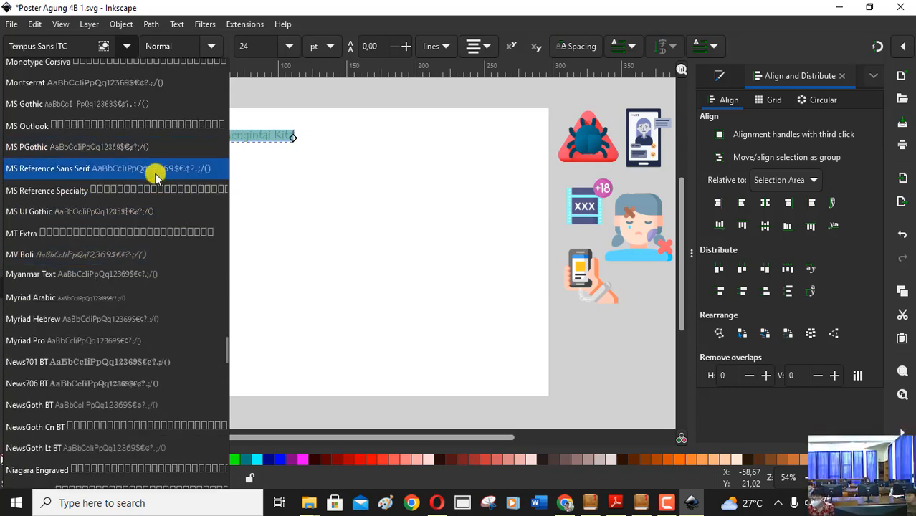
{"action": "left_click", "coordinate": [147, 253]}
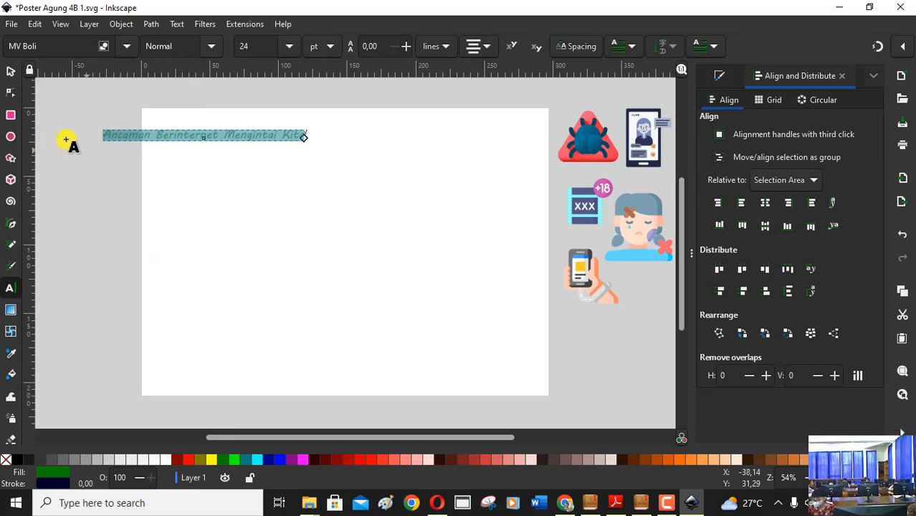
Enlarge the title to about 225 mm wide and place it roughly centred along the page's top edge, about 9 mm down.
{"action": "left_click", "coordinate": [12, 71]}
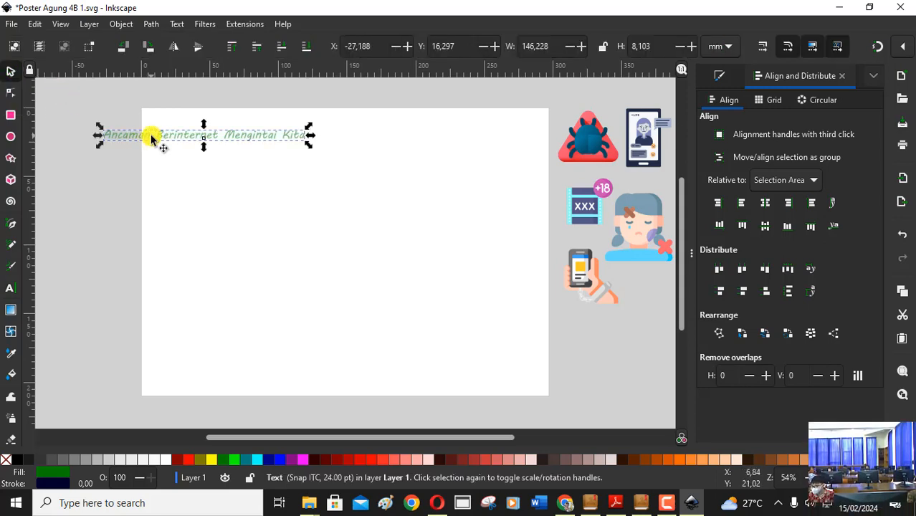
{"action": "left_click_drag", "start_coordinate": [159, 136], "coordinate": [285, 132]}
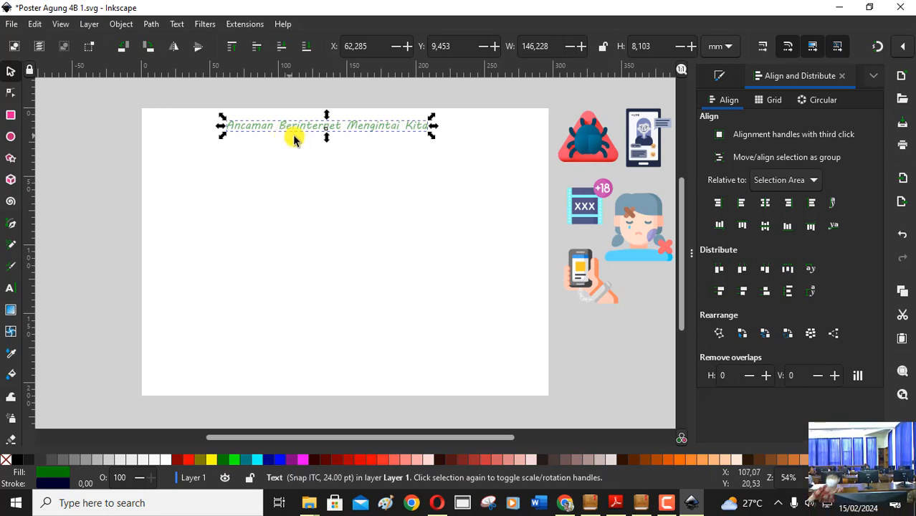
{"action": "left_click_drag", "start_coordinate": [431, 138], "coordinate": [540, 235]}
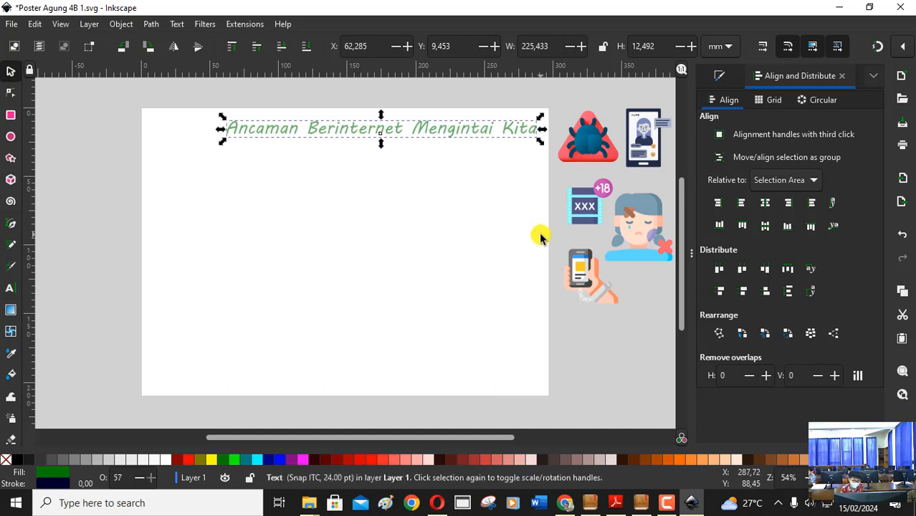
{"action": "left_click_drag", "start_coordinate": [456, 132], "coordinate": [418, 132]}
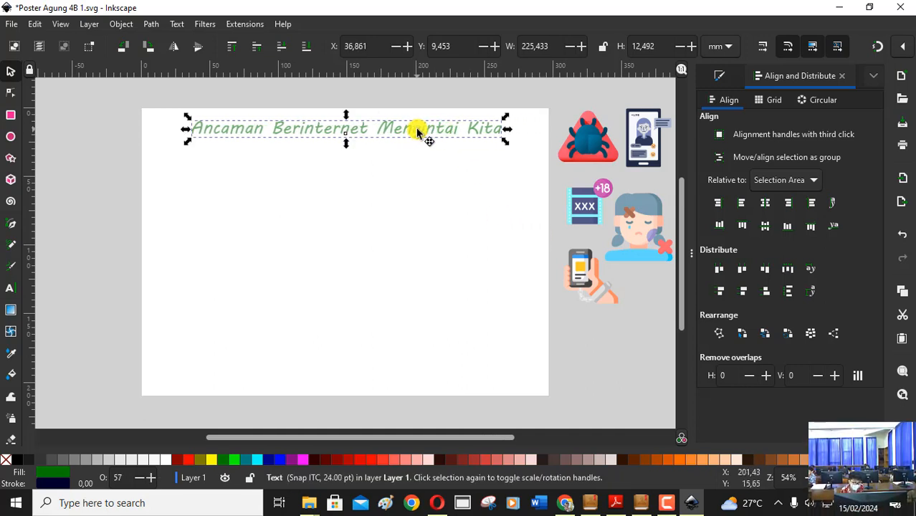
{"action": "left_click", "coordinate": [416, 208]}
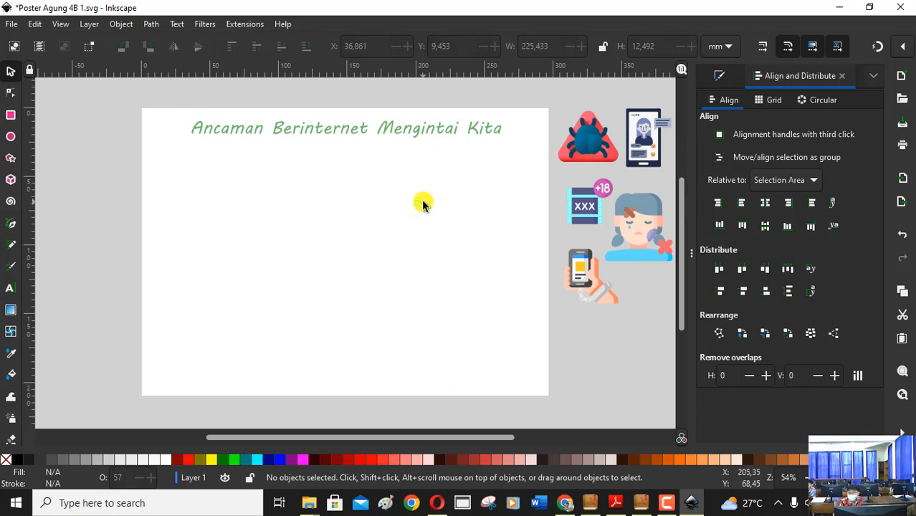